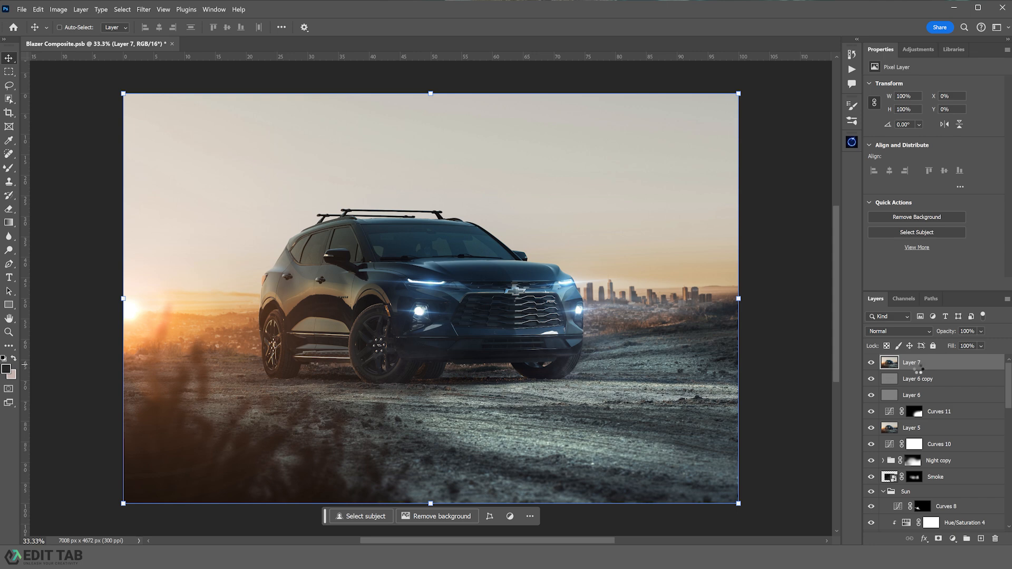
# - Stamp all visible layers onto a new top layer and load the Frequency Separation.atn action set
pyautogui.hotkey('ctrl', 'shift', 'alt', 'n')
pyautogui.hotkey('ctrl', 'shift', 'alt', 'e')
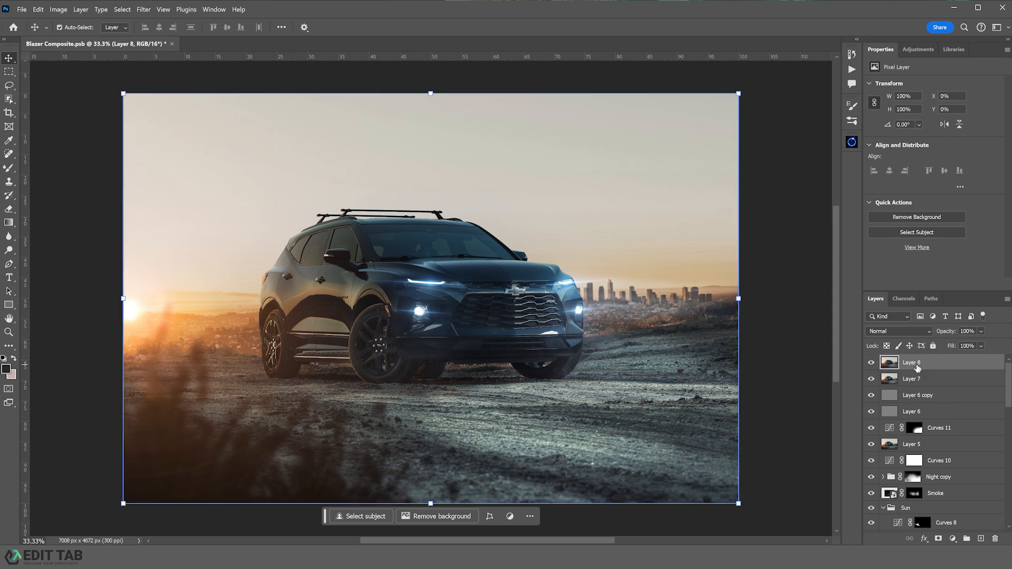
pyautogui.click(222, 13)
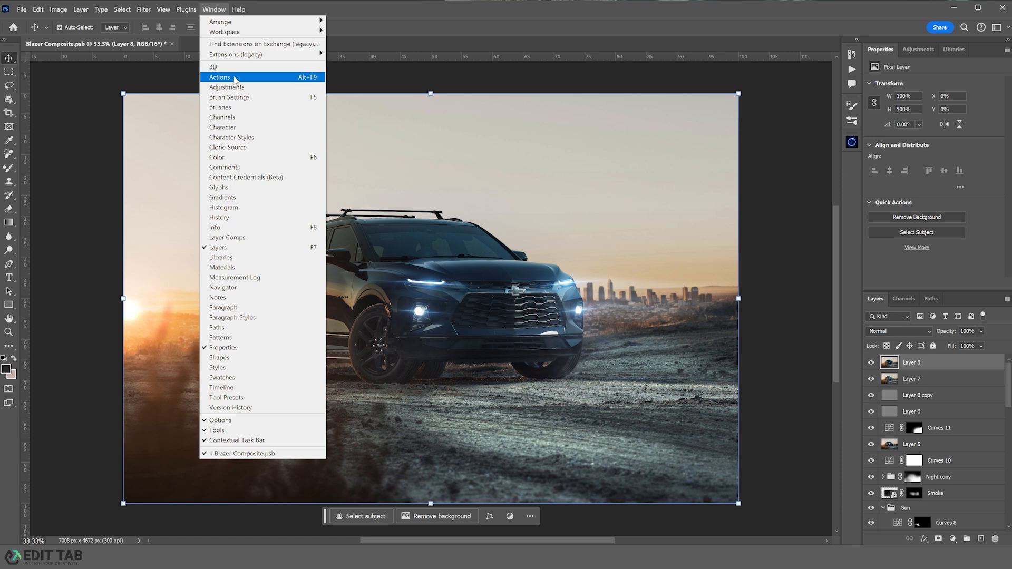
pyautogui.click(235, 77)
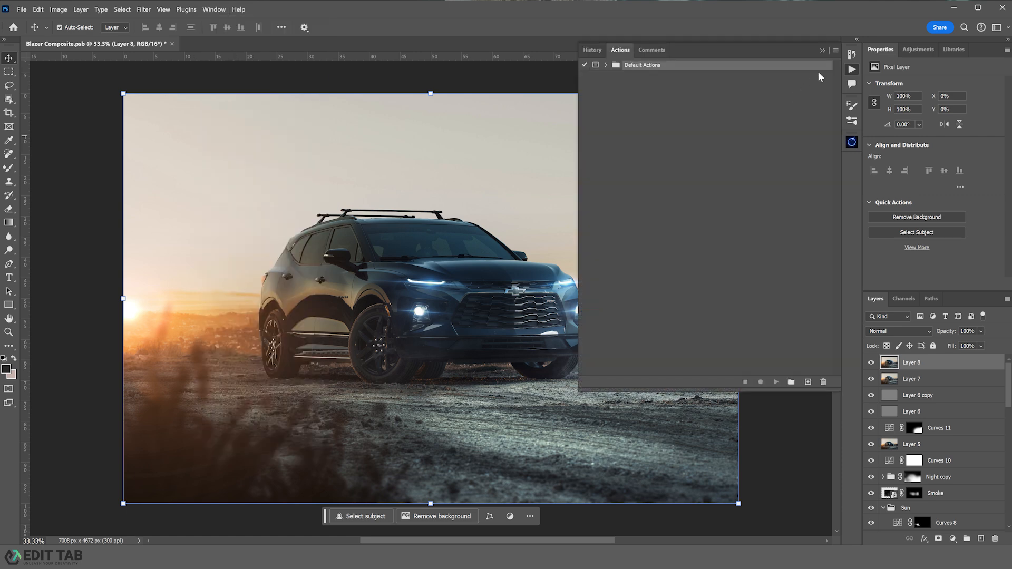
pyautogui.click(835, 50)
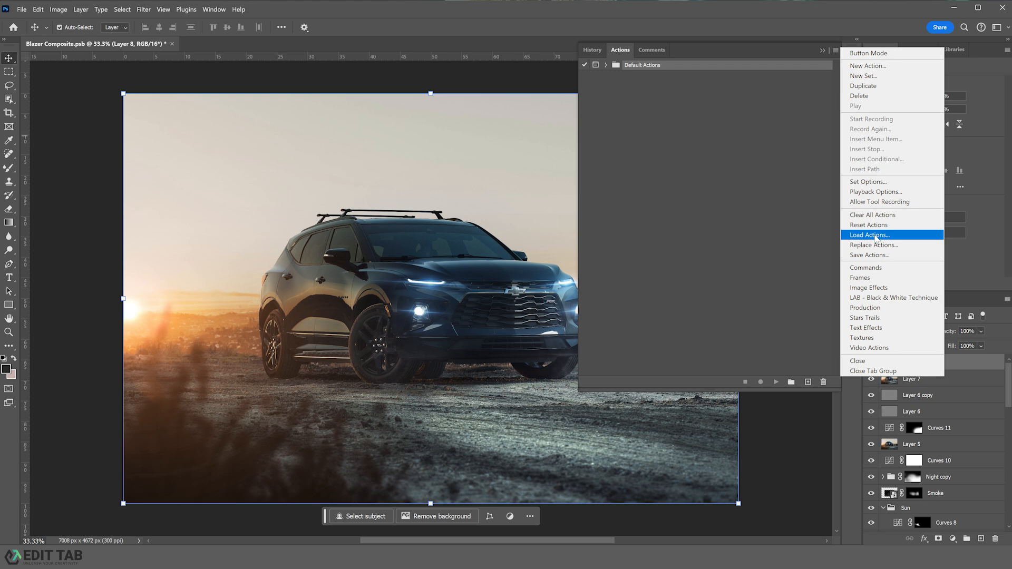
pyautogui.click(876, 236)
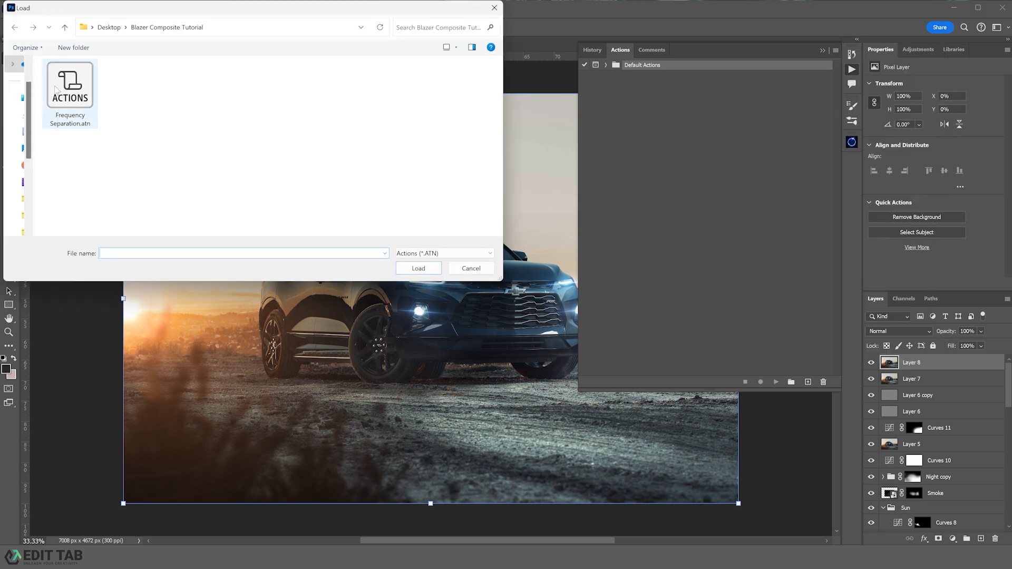
pyautogui.click(57, 90)
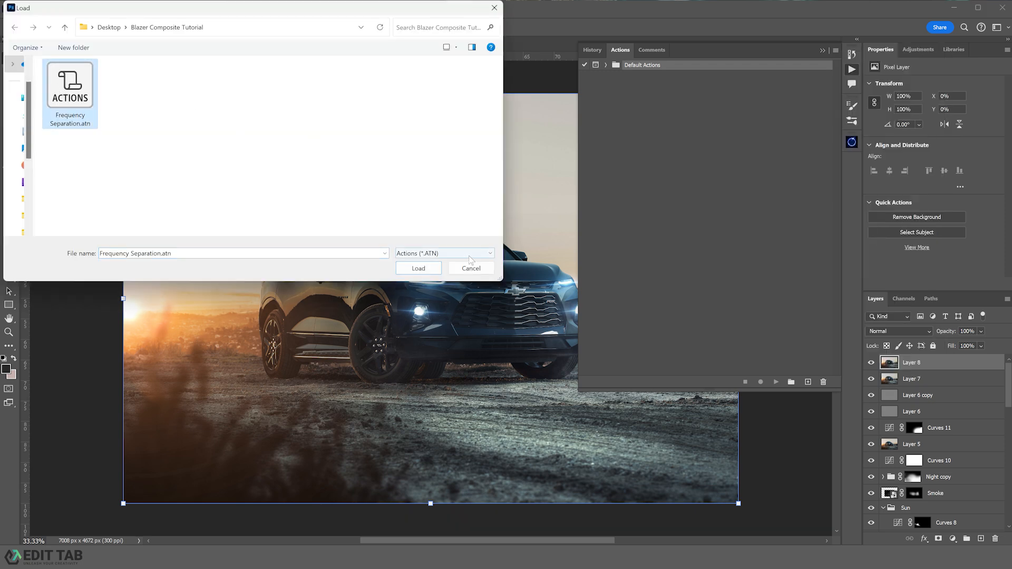
pyautogui.click(425, 271)
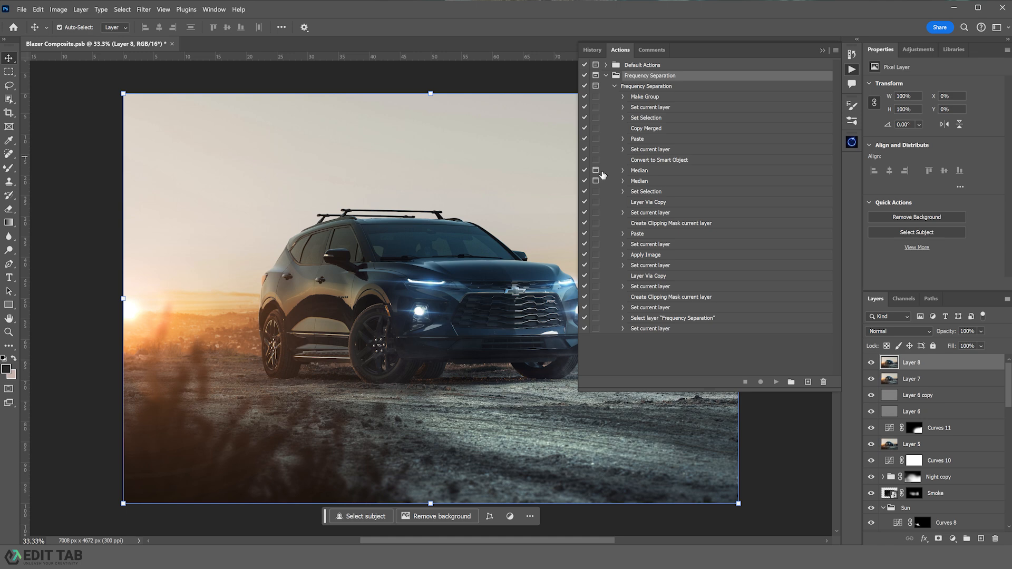
# - Play the Frequency Separation action, accepting a radius of 10 pixels for both Median filters
pyautogui.click(614, 86)
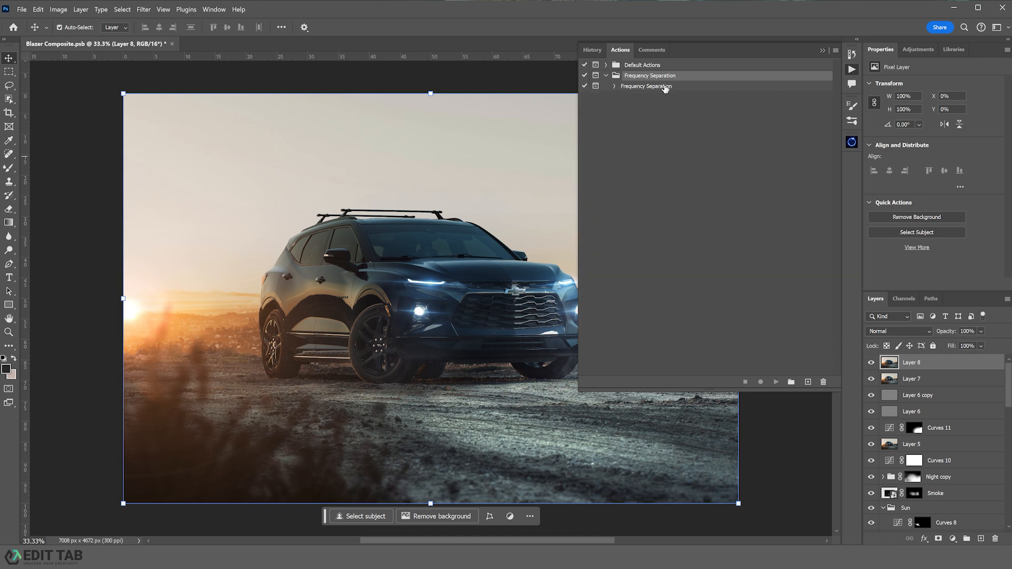
pyautogui.click(665, 87)
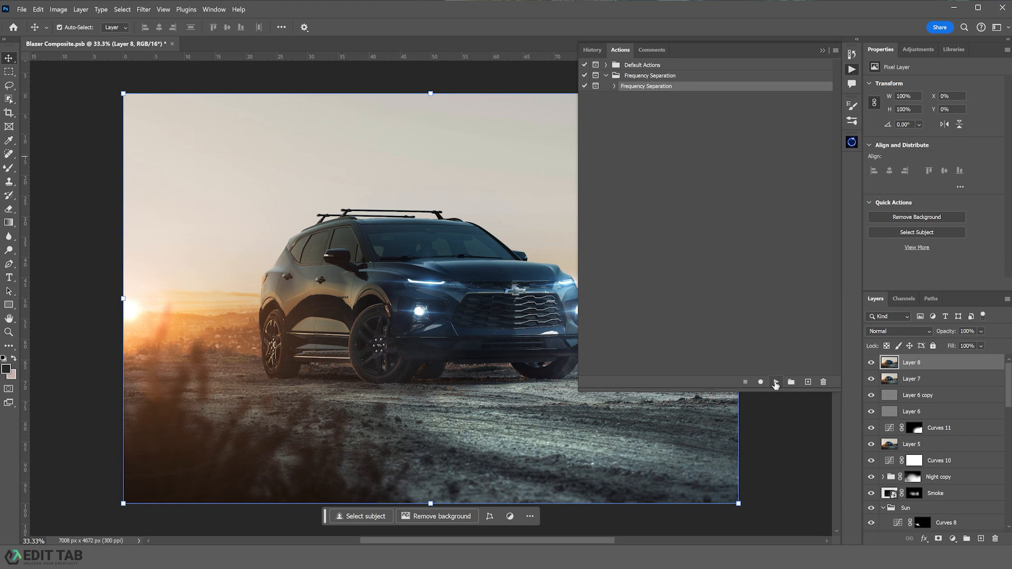
pyautogui.click(776, 382)
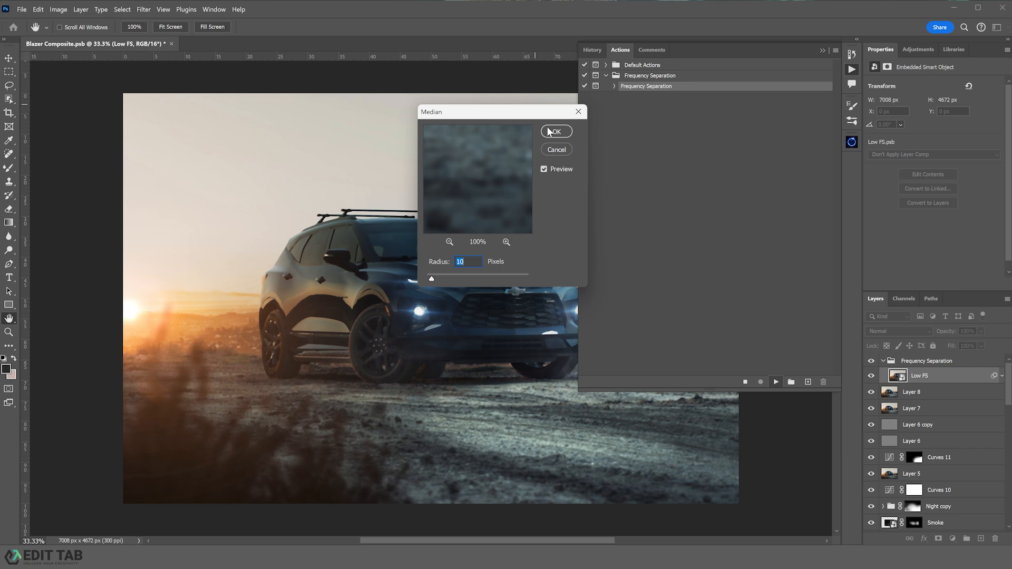
pyautogui.click(549, 131)
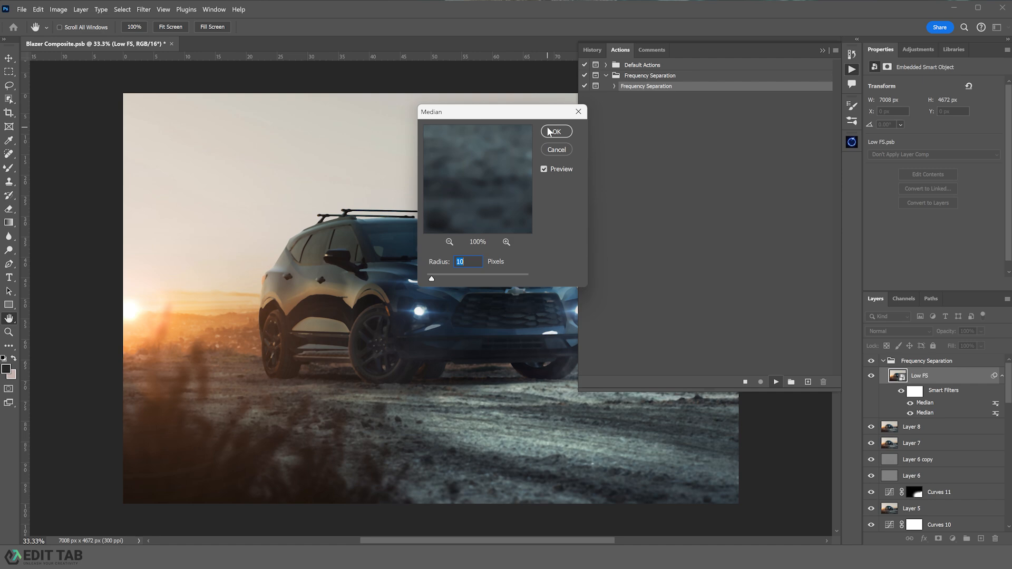
pyautogui.click(549, 131)
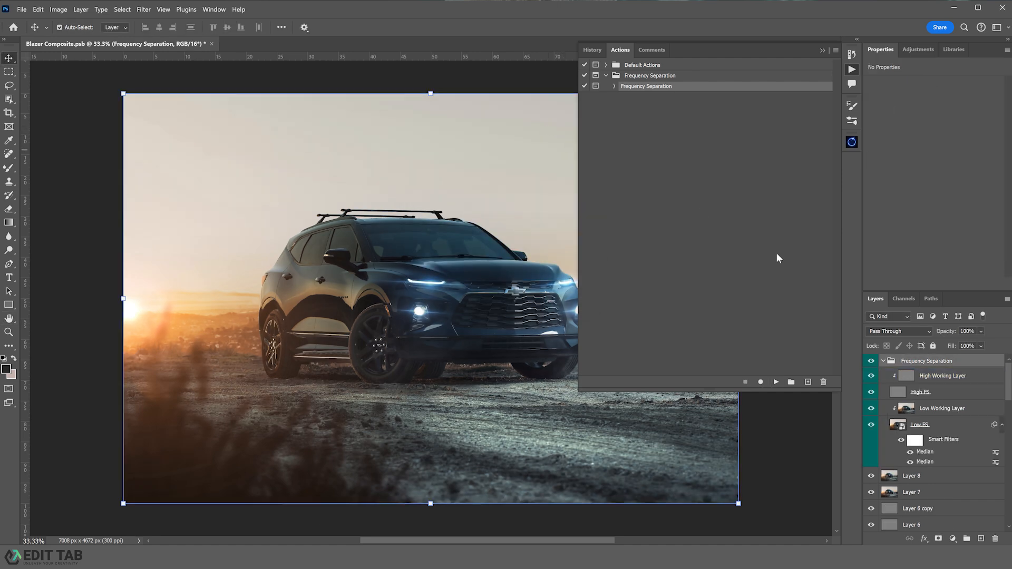
pyautogui.click(823, 51)
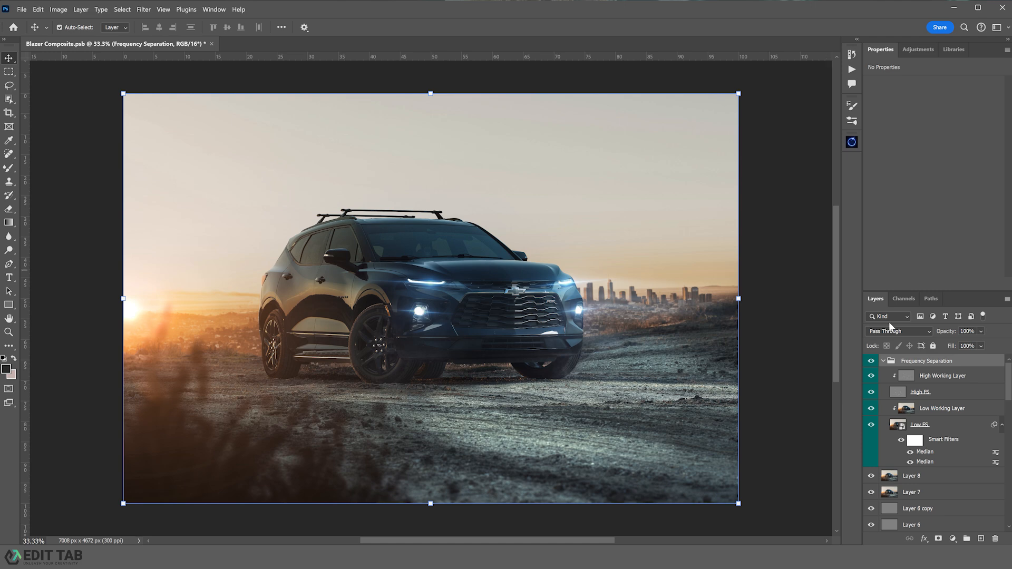
# - Compare the image with the High FS layer hidden and shown, and examine the group's high and low layers
pyautogui.click(952, 375)
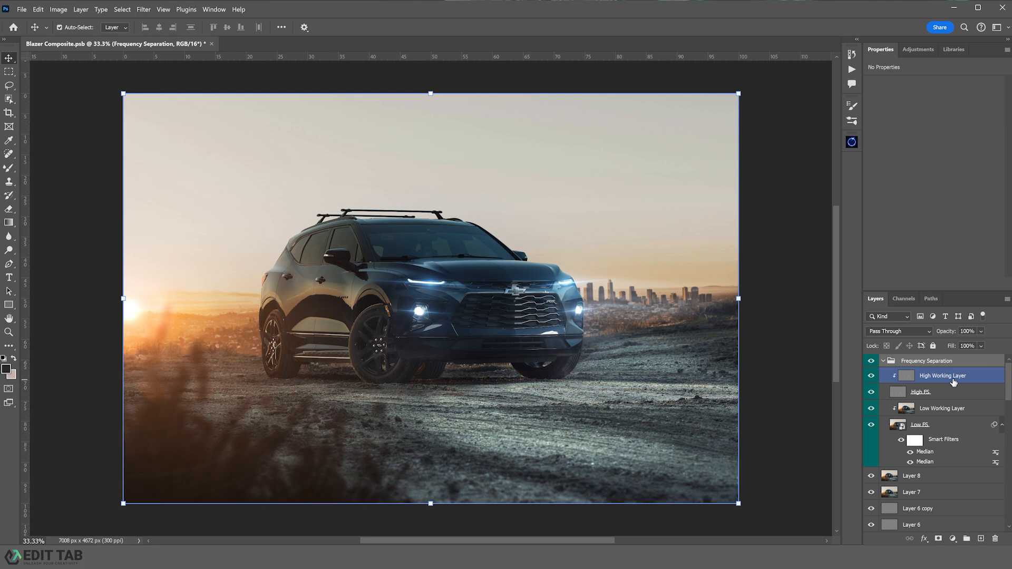
pyautogui.click(896, 393)
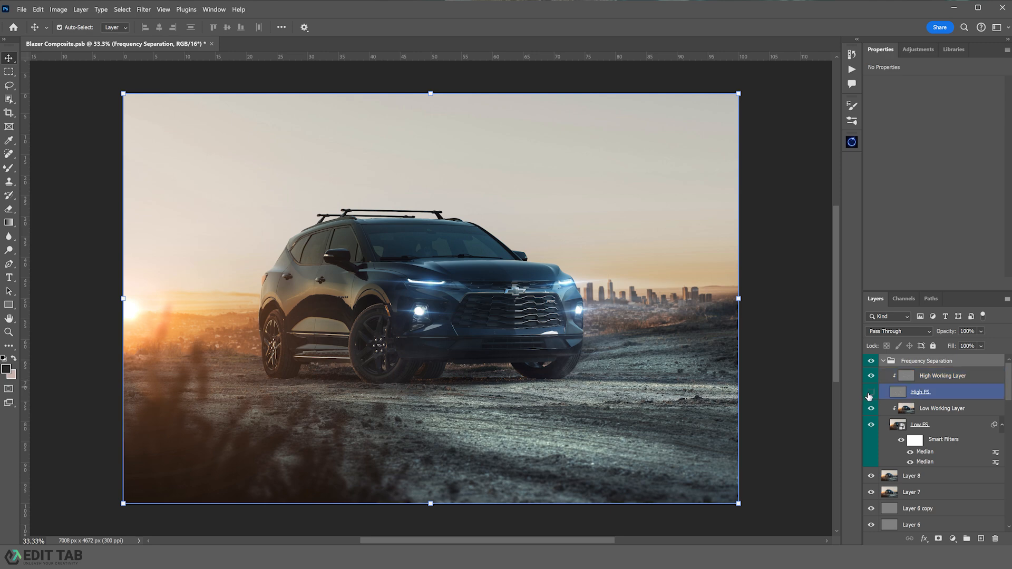
pyautogui.click(870, 392)
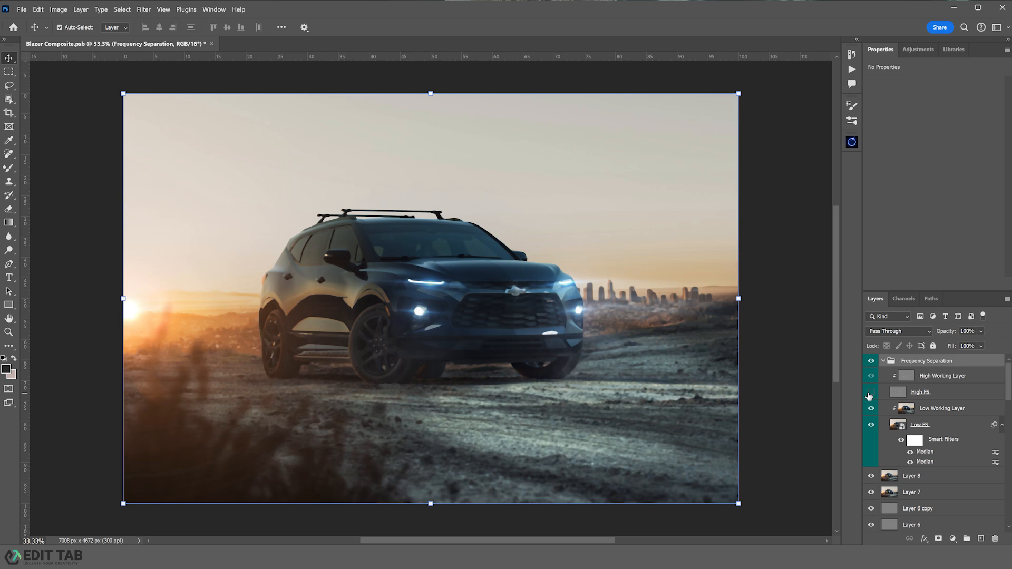
pyautogui.click(928, 409)
pyautogui.click(918, 425)
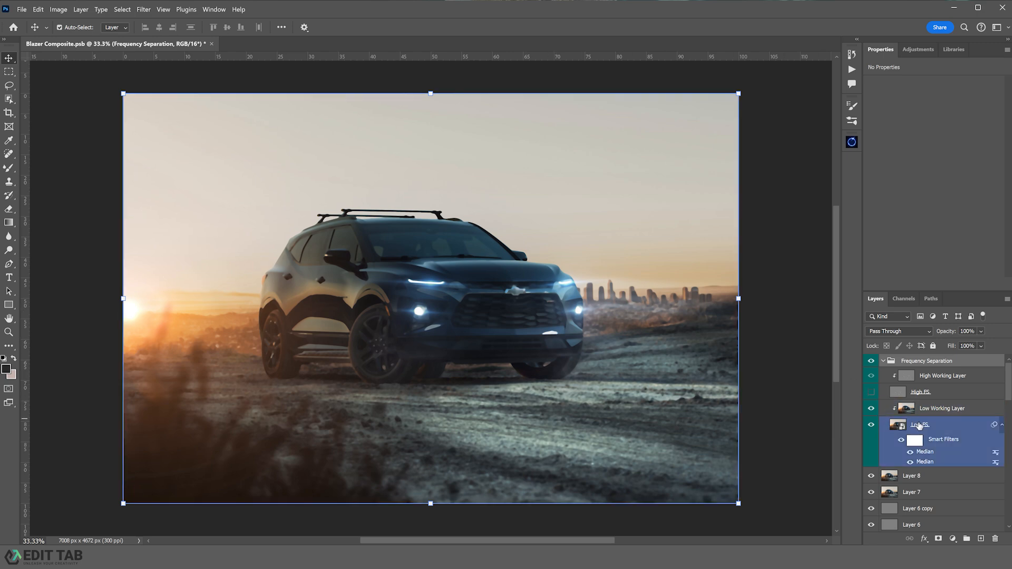
pyautogui.click(927, 409)
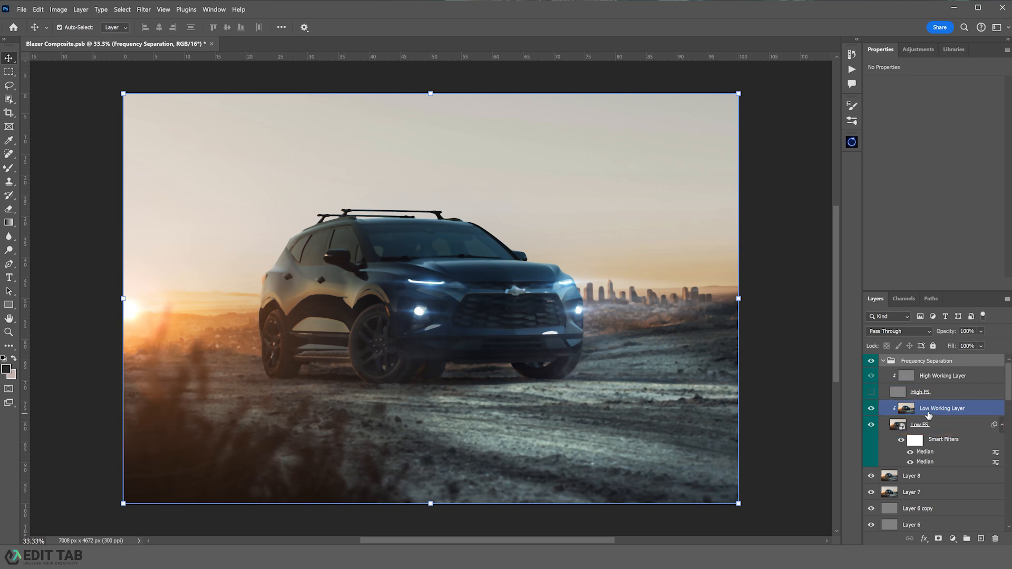
pyautogui.click(871, 392)
# - On High Working Layer, draw a closed Pen path around the blue bumper strip containing the white reflection below the grille
pyautogui.click(943, 376)
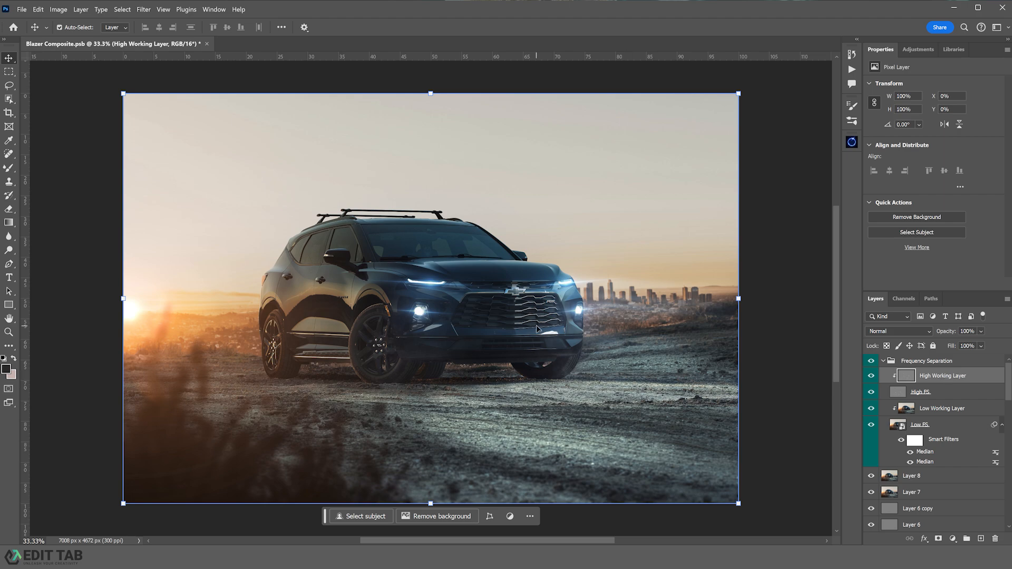
pyautogui.press('z')
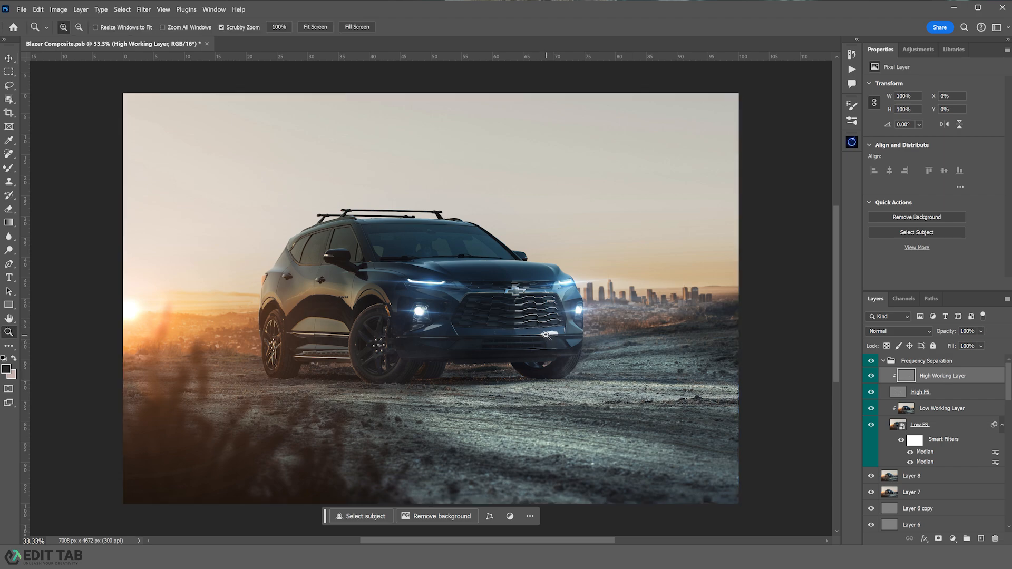
pyautogui.moveTo(567, 333); pyautogui.dragTo(604, 363)
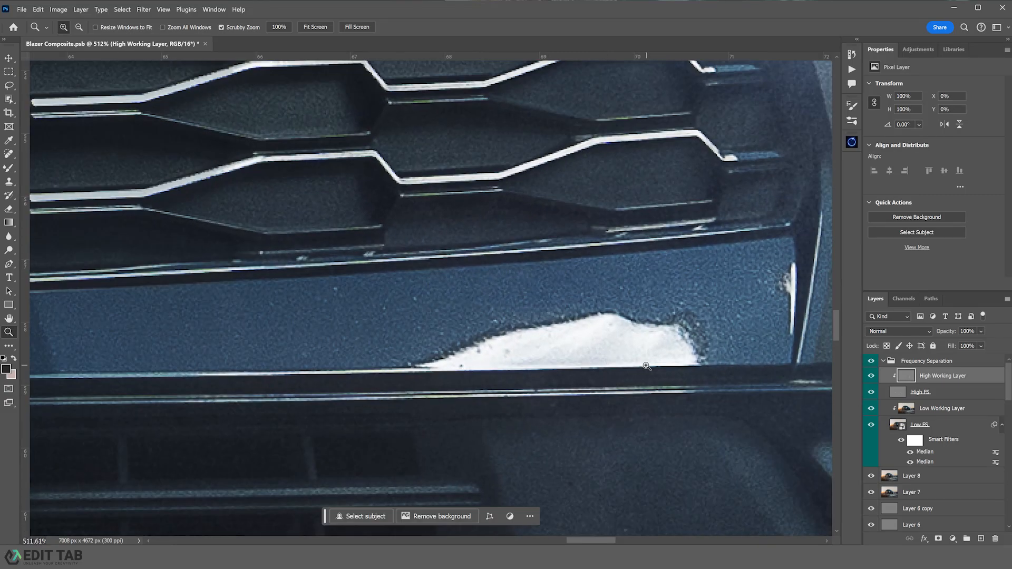
pyautogui.click(9, 263)
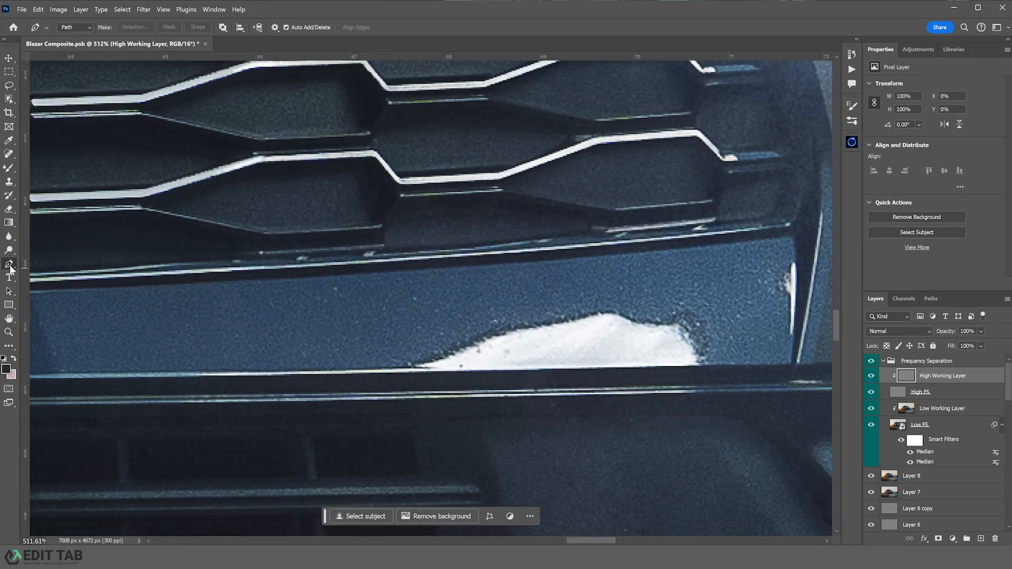
pyautogui.click(790, 364)
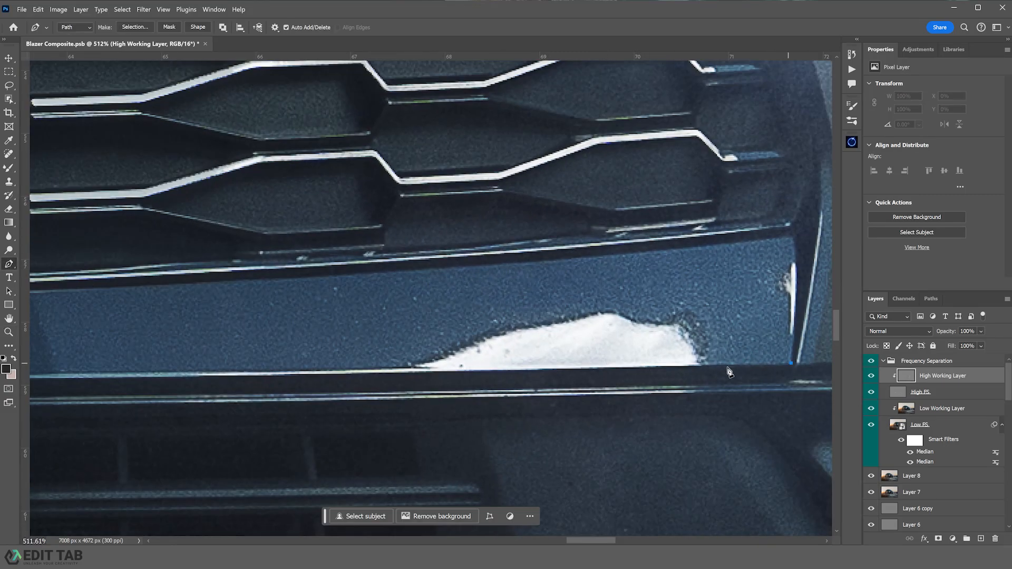
pyautogui.click(277, 372)
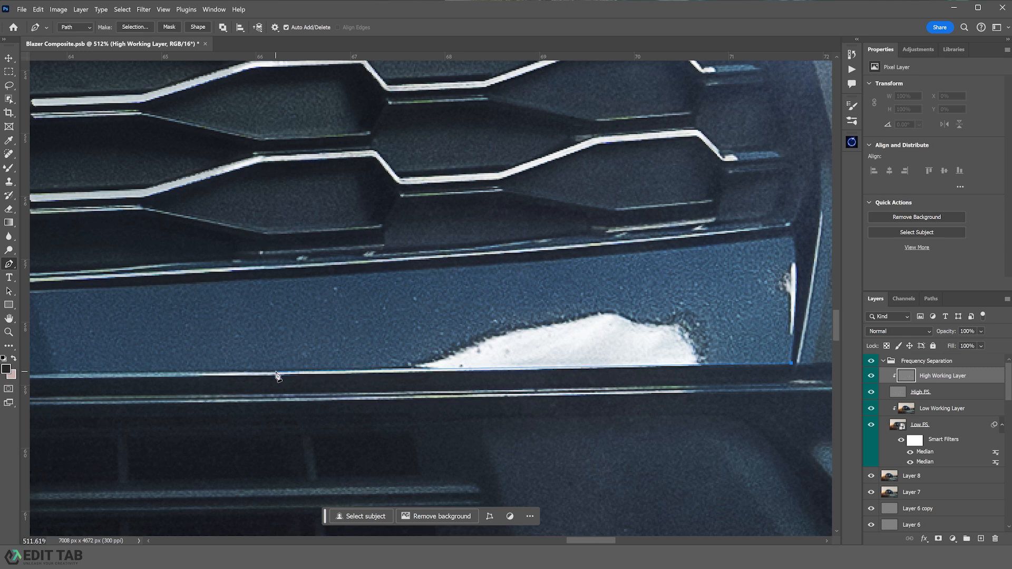
pyautogui.click(276, 282)
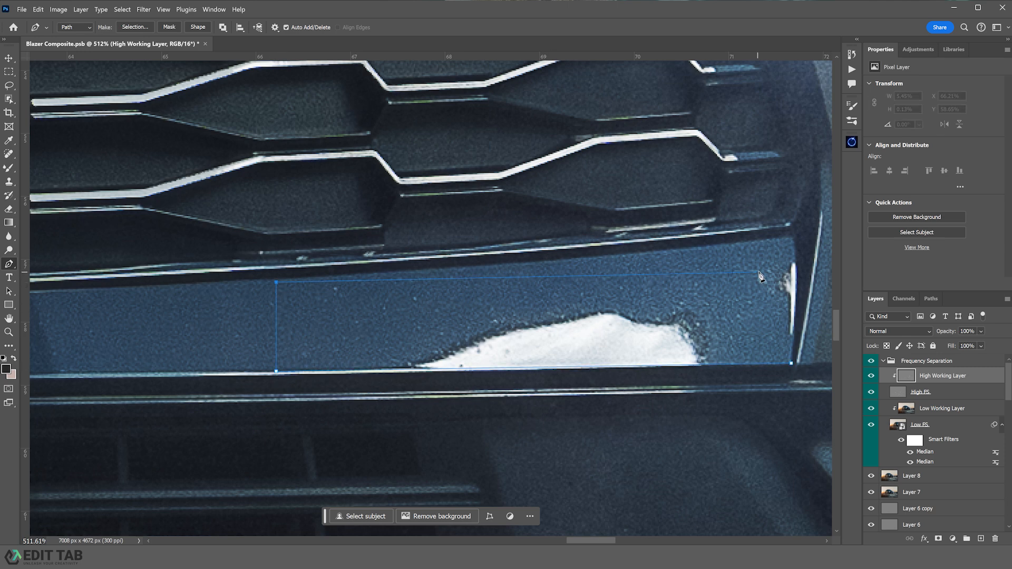
pyautogui.click(773, 243)
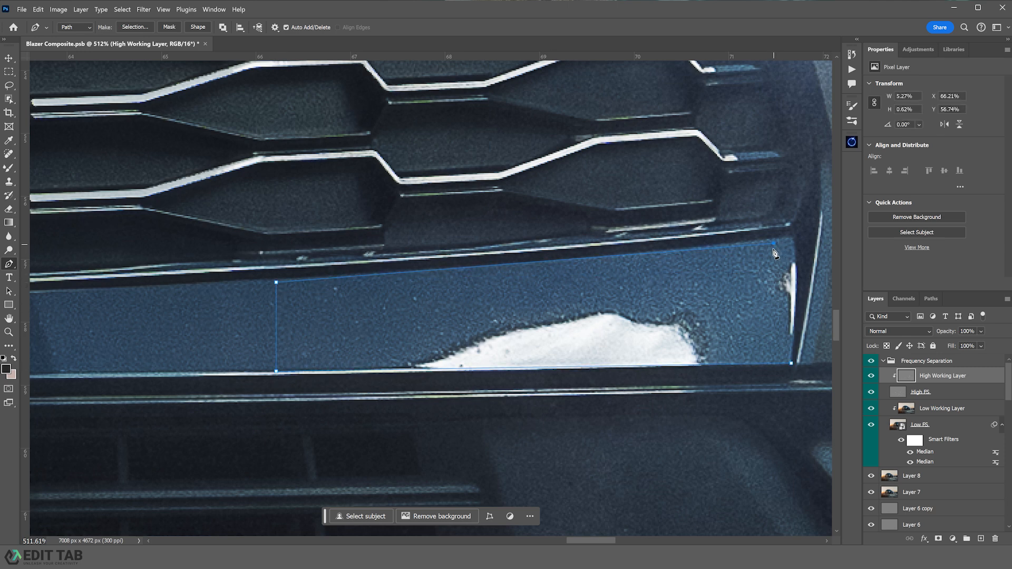
pyautogui.click(765, 322)
pyautogui.click(791, 363)
pyautogui.click(624, 365)
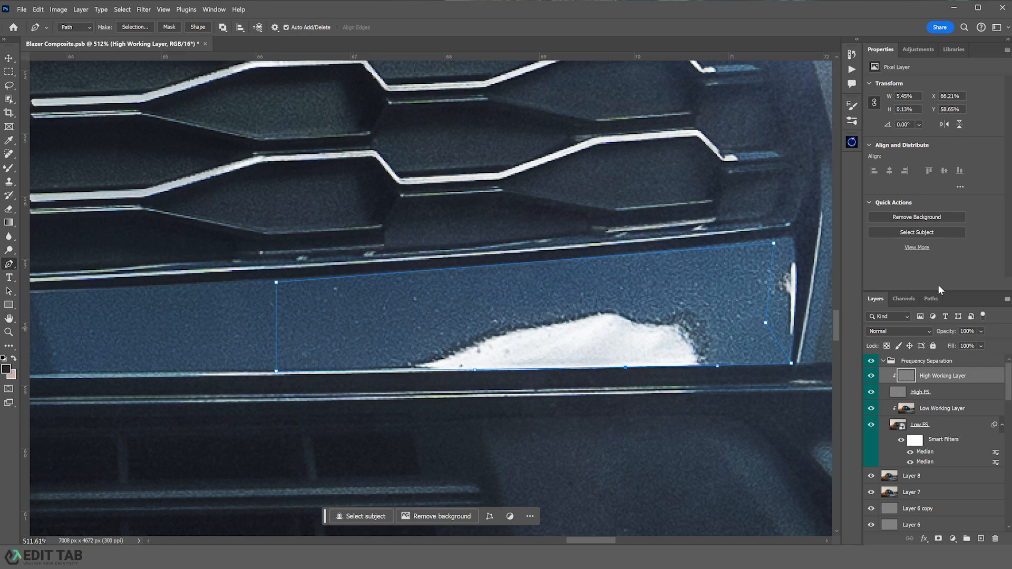
# - Convert the bumper strip path into a new anti-aliased selection with a 0.5 pixel feather radius
pyautogui.rightClick(643, 273)
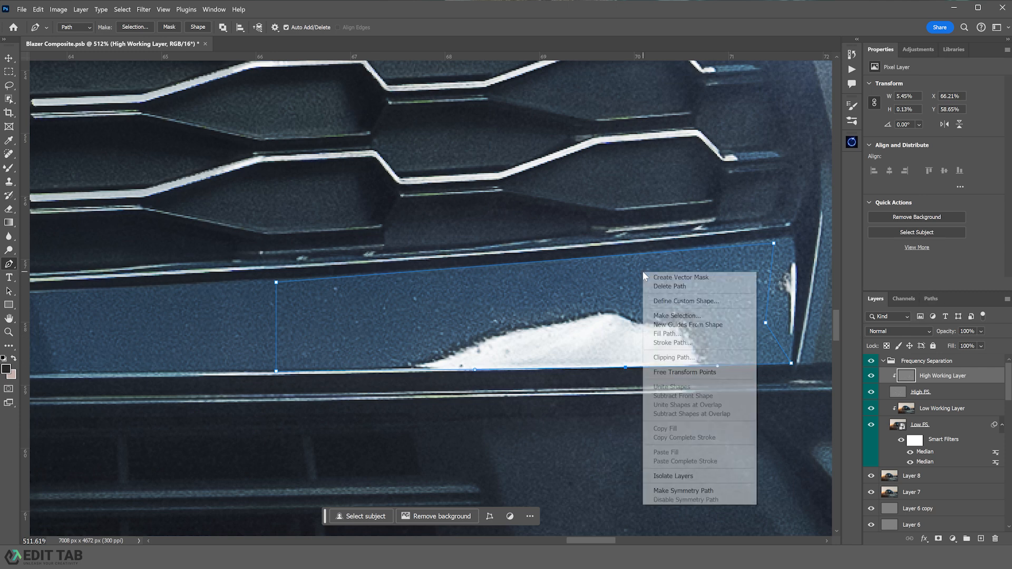
pyautogui.click(689, 316)
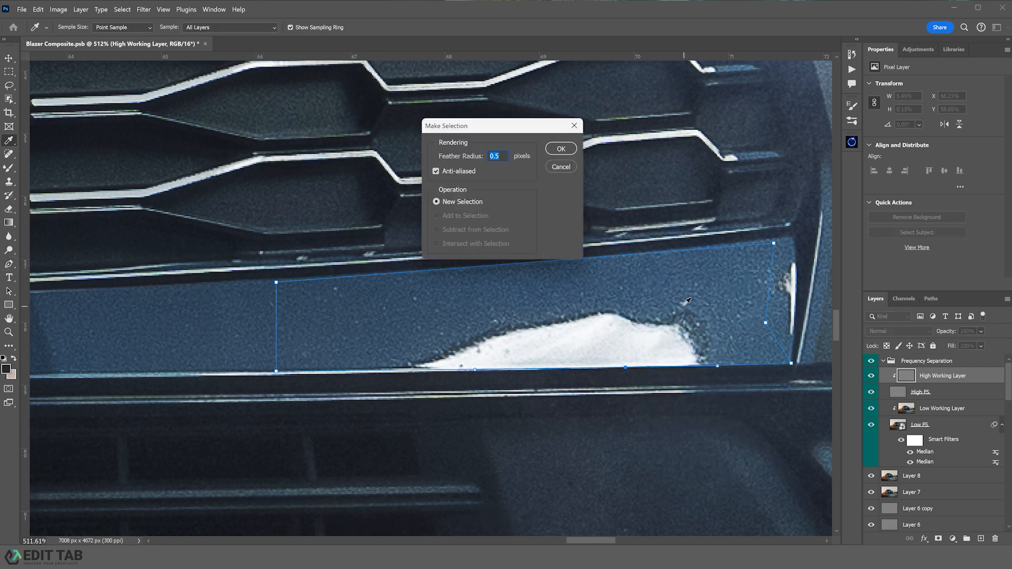
pyautogui.click(562, 149)
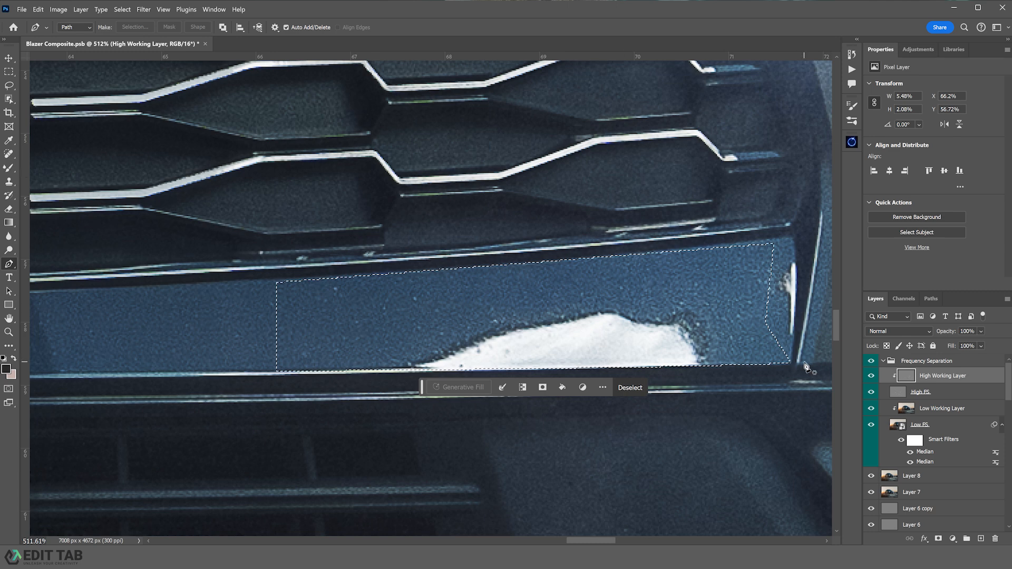
# - Set up the Clone Stamp tool with a 10 px brush at 100% hardness
pyautogui.press('s')
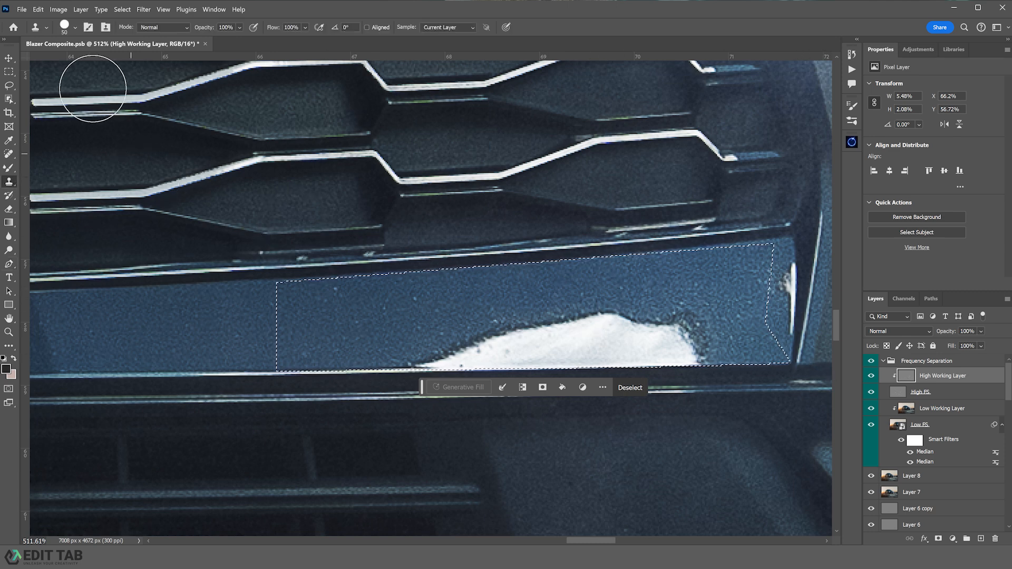
pyautogui.click(65, 25)
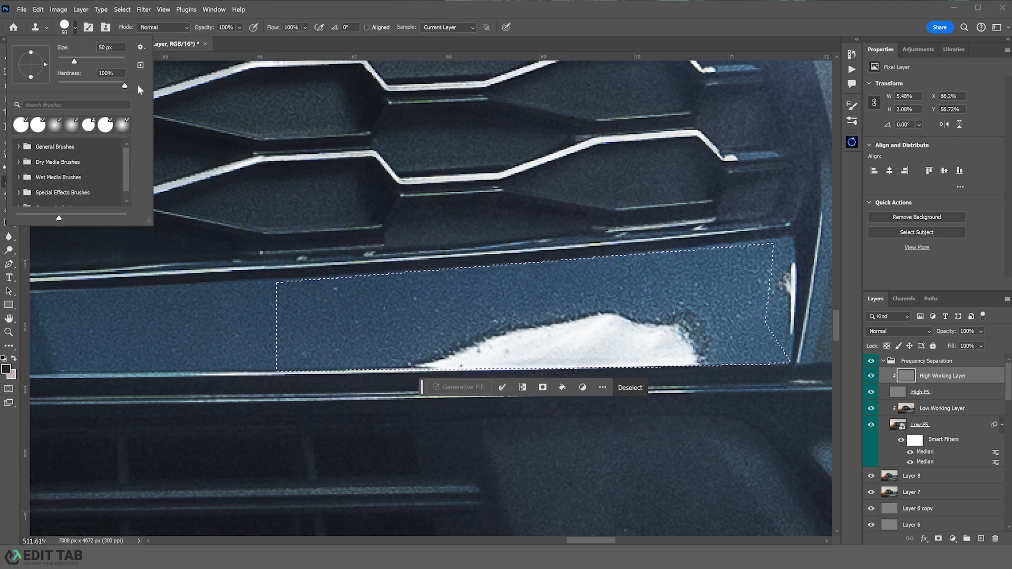
pyautogui.moveTo(137, 84); pyautogui.dragTo(137, 84)
pyautogui.click(288, 5)
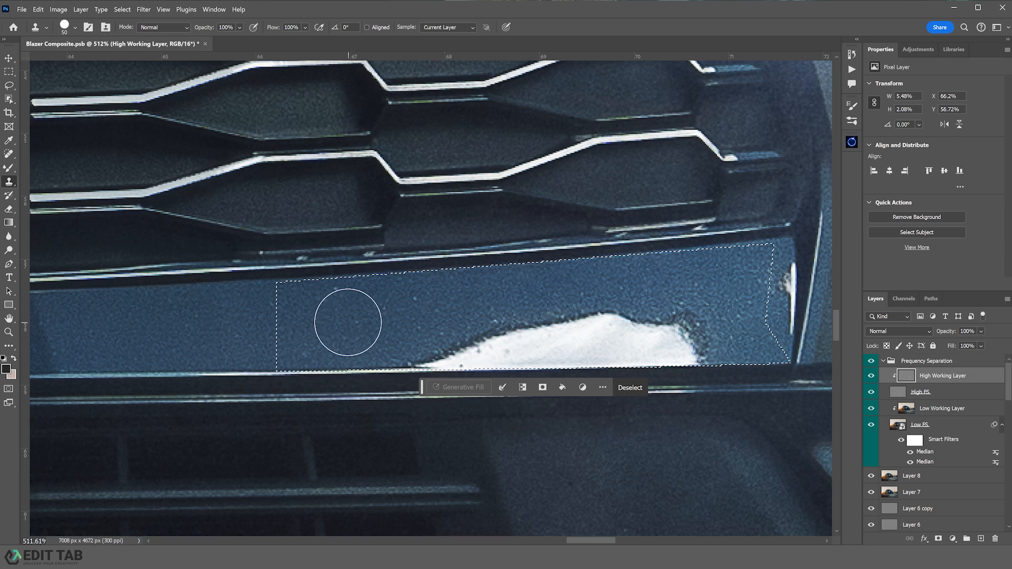
pyautogui.press('[')
pyautogui.press('[')
pyautogui.press('[')
pyautogui.press('[')
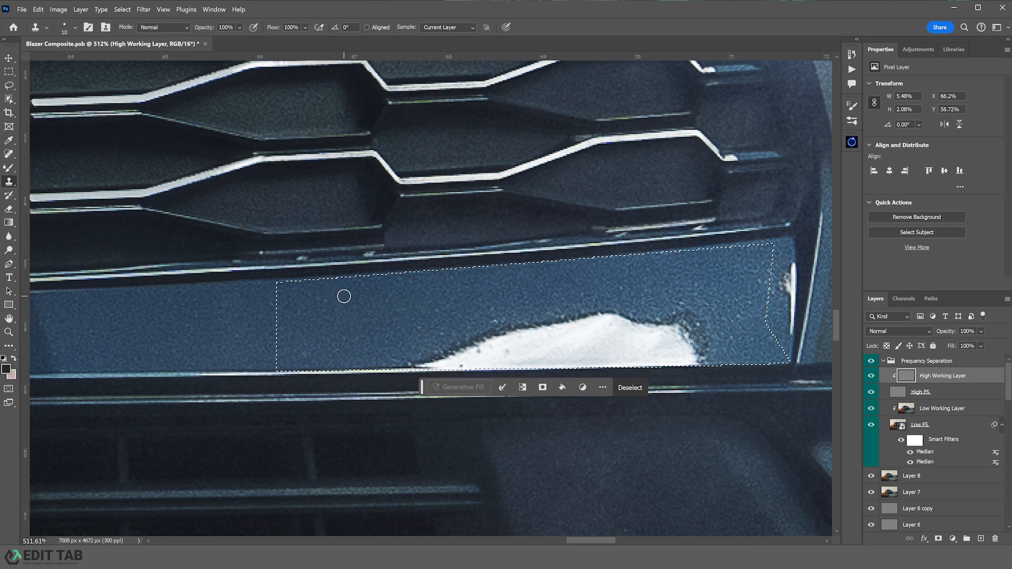
# - Clone clean texture over the small specks in the selected bumper strip, mainly beside the white reflection, resampling nearby areas
pyautogui.click(301, 354)
pyautogui.moveTo(303, 349); pyautogui.dragTo(351, 343)
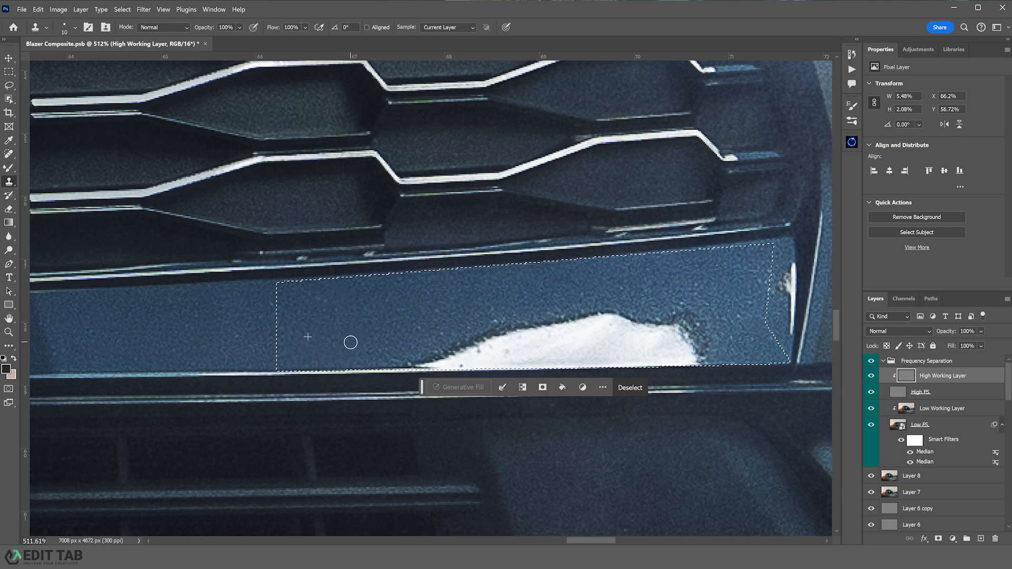
pyautogui.keyDown('alt'); pyautogui.click(389, 326); pyautogui.keyUp('alt')
pyautogui.moveTo(389, 299)
pyautogui.mouseDown()
pyautogui.moveTo(372, 317)
pyautogui.moveTo(391, 299)
pyautogui.mouseUp()
pyautogui.keyDown('alt'); pyautogui.click(342, 308); pyautogui.keyUp('alt')
pyautogui.click(379, 297)
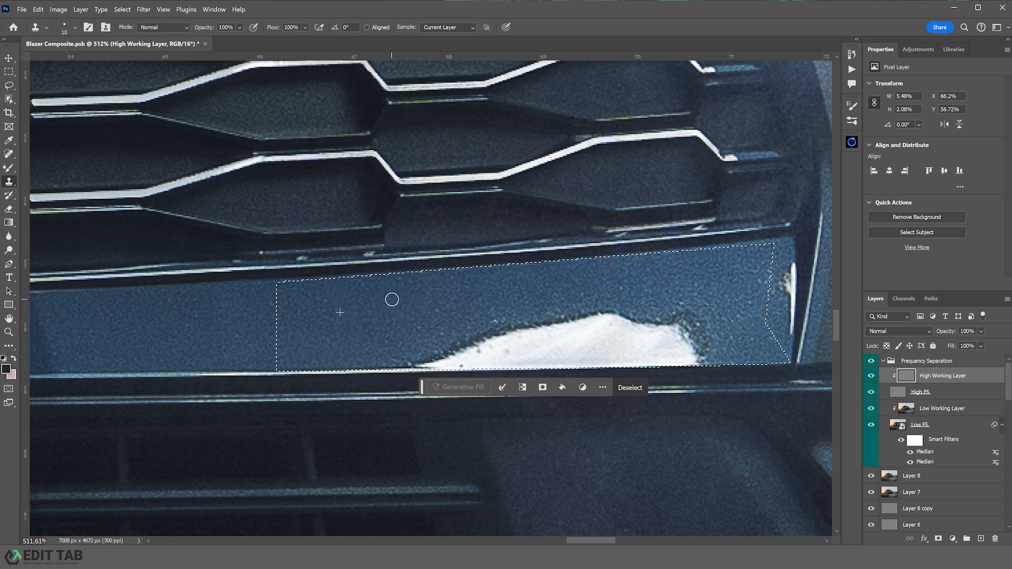
pyautogui.keyDown('alt'); pyautogui.click(499, 296); pyautogui.keyUp('alt')
pyautogui.click(438, 311)
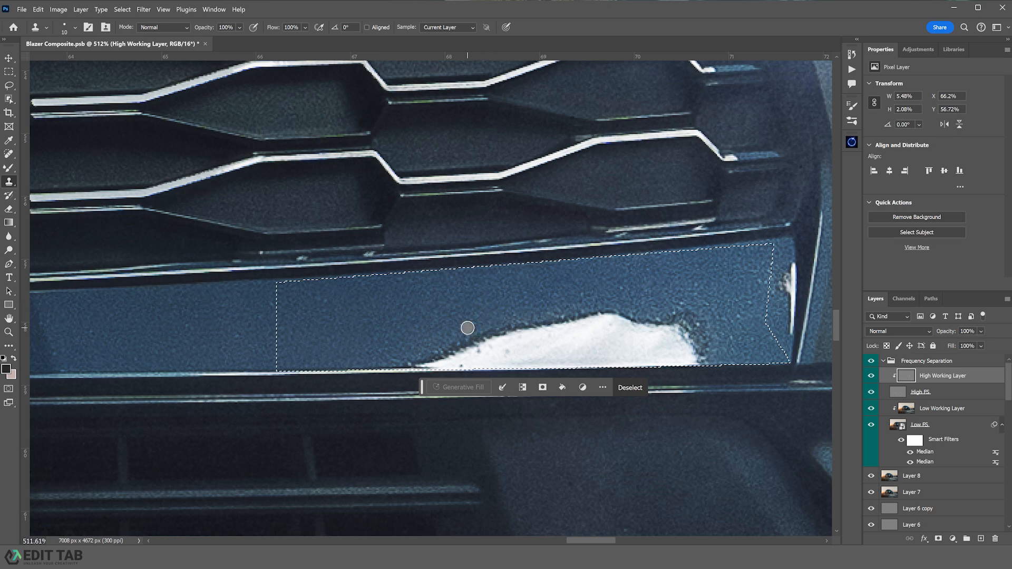
pyautogui.moveTo(390, 350); pyautogui.dragTo(372, 353)
pyautogui.keyDown('alt'); pyautogui.click(356, 302); pyautogui.keyUp('alt')
pyautogui.moveTo(329, 299); pyautogui.dragTo(320, 306)
# - With a 40 px Clone Stamp brush, cover the rough edges and interior of the white reflection with clean bumper texture
pyautogui.press(']')
pyautogui.press(']')
pyautogui.press(']')
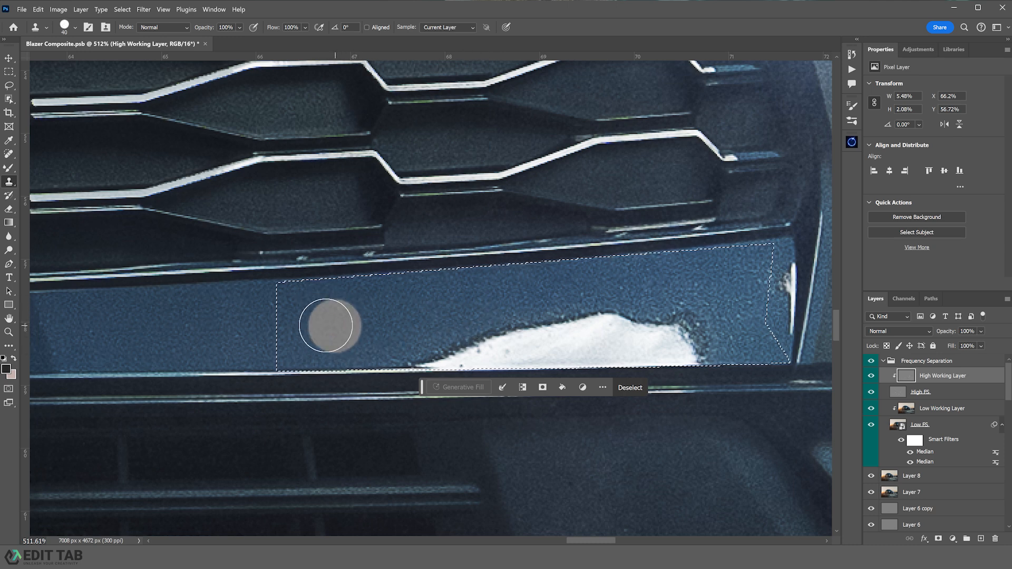
pyautogui.keyDown('alt'); pyautogui.click(310, 320); pyautogui.keyUp('alt')
pyautogui.moveTo(405, 340); pyautogui.dragTo(615, 329)
pyautogui.keyDown('alt'); pyautogui.click(419, 306); pyautogui.keyUp('alt')
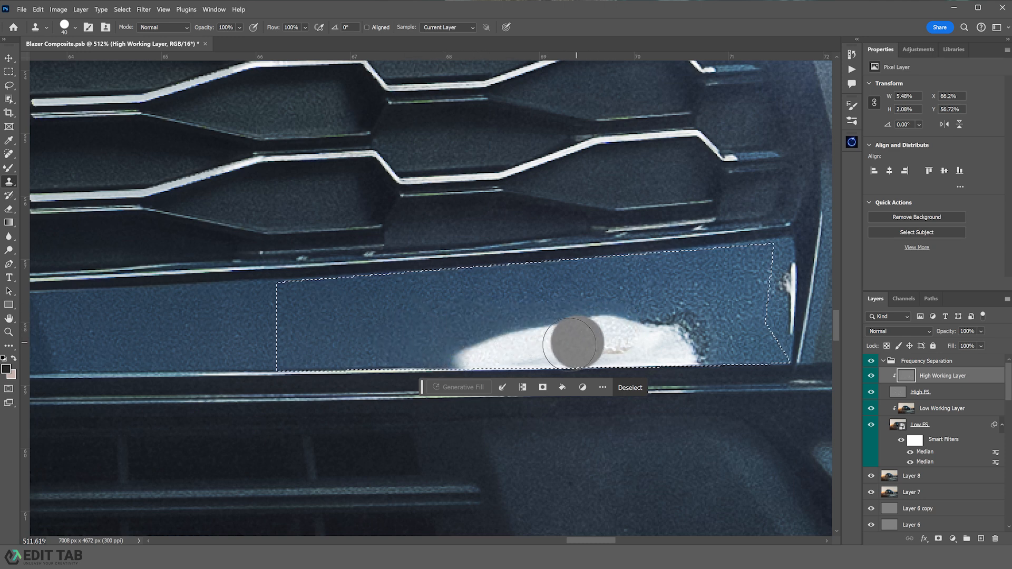
pyautogui.moveTo(554, 344)
pyautogui.mouseDown()
pyautogui.moveTo(631, 348)
pyautogui.moveTo(614, 316)
pyautogui.moveTo(686, 326)
pyautogui.mouseUp()
pyautogui.moveTo(696, 333); pyautogui.dragTo(704, 348)
pyautogui.click(663, 346)
pyautogui.click(603, 309)
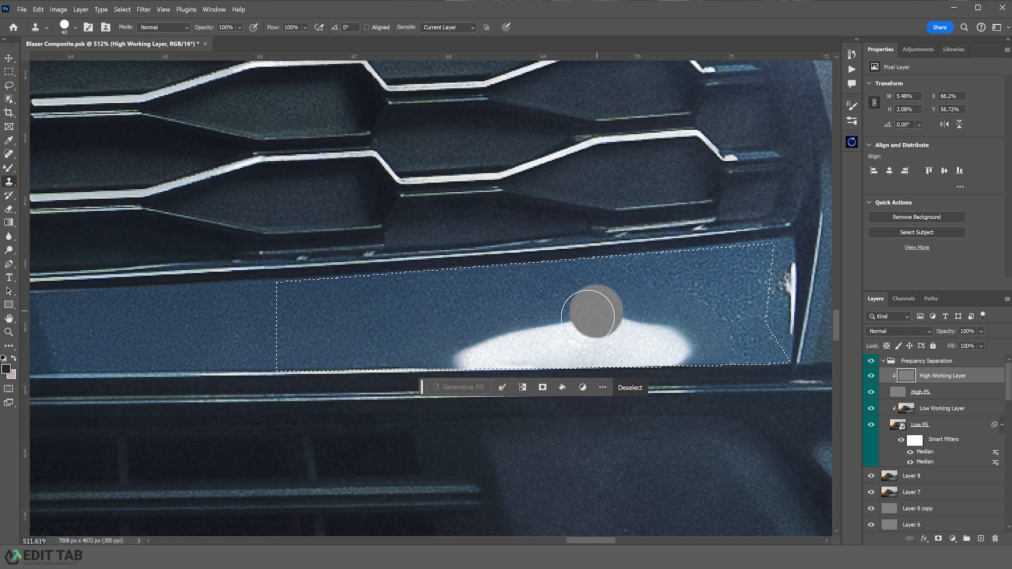
pyautogui.keyDown('alt'); pyautogui.click(419, 312); pyautogui.keyUp('alt')
pyautogui.moveTo(580, 313); pyautogui.dragTo(583, 327)
pyautogui.click(547, 345)
# - Refine the texture between the reflection and the strip's corner end with the Clone Stamp, using 20 px and 45 px brushes
pyautogui.press('[')
pyautogui.press('[')
pyautogui.press('[')
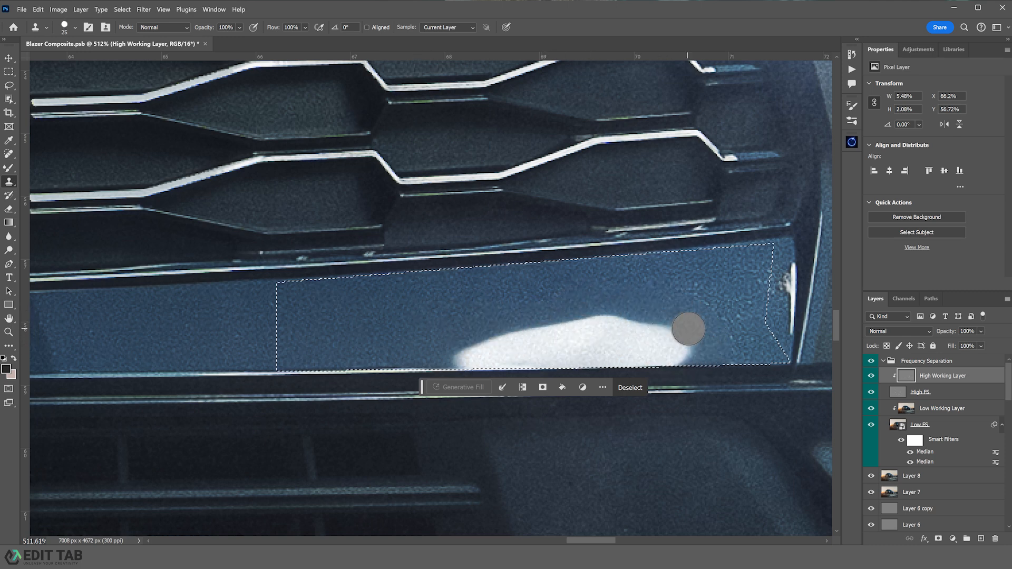
pyautogui.press('[')
pyautogui.keyDown('alt'); pyautogui.click(729, 283); pyautogui.keyUp('alt')
pyautogui.moveTo(708, 321)
pyautogui.mouseDown()
pyautogui.moveTo(678, 301)
pyautogui.moveTo(710, 325)
pyautogui.moveTo(708, 338)
pyautogui.moveTo(691, 302)
pyautogui.moveTo(663, 296)
pyautogui.mouseUp()
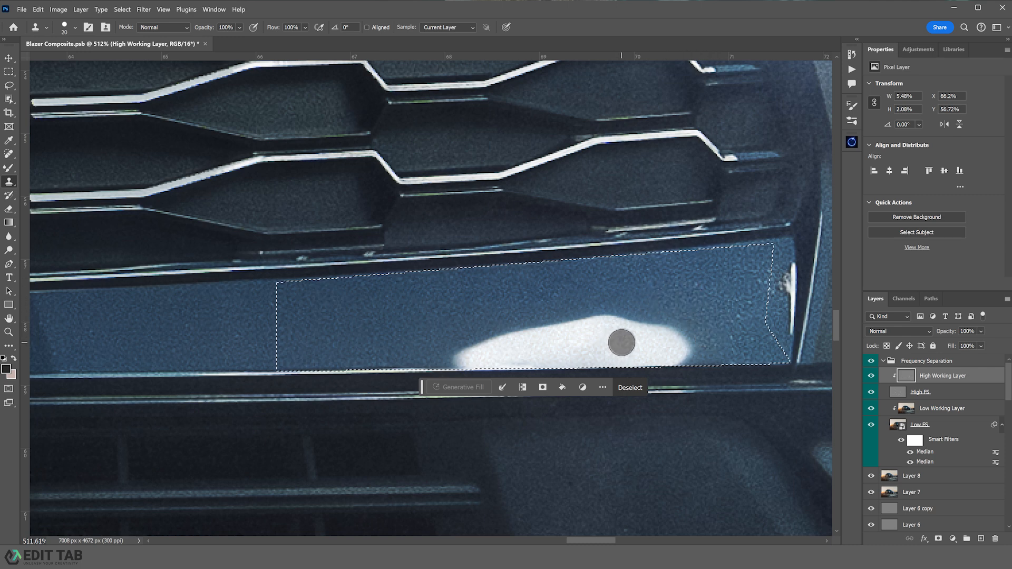
pyautogui.press(']')
pyautogui.press(']')
pyautogui.press(']')
pyautogui.press(']')
pyautogui.press(']')
pyautogui.keyDown('alt'); pyautogui.click(719, 287); pyautogui.keyUp('alt')
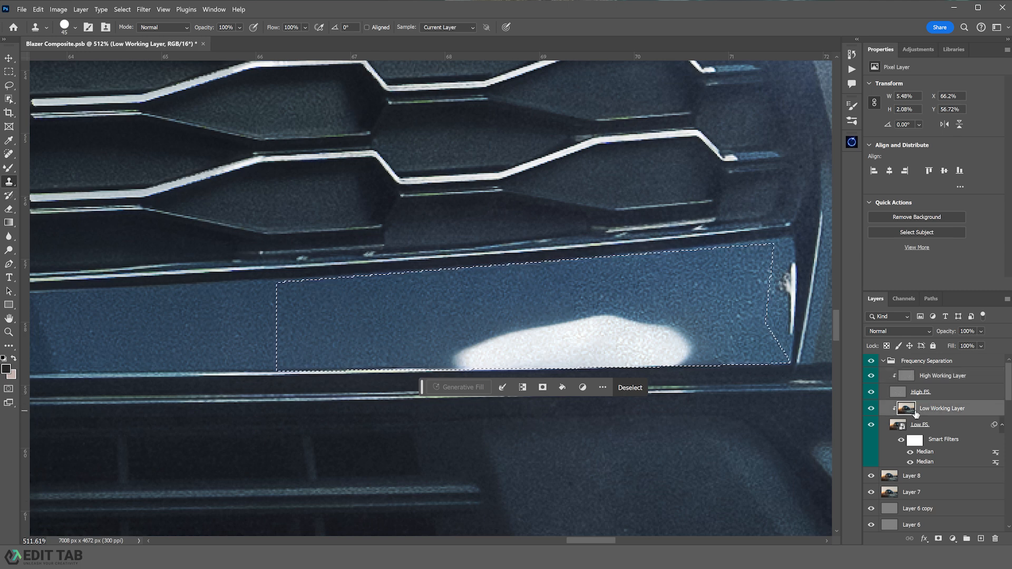
# - On Low Working Layer, set up the Mixer Brush with a soft tip at 0% hardness
pyautogui.click(8, 171)
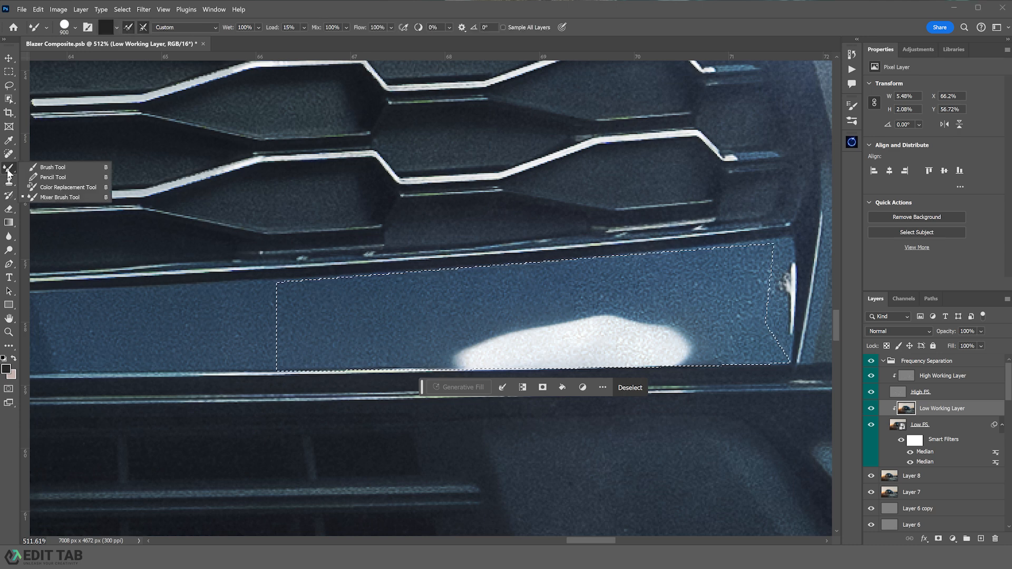
pyautogui.click(44, 198)
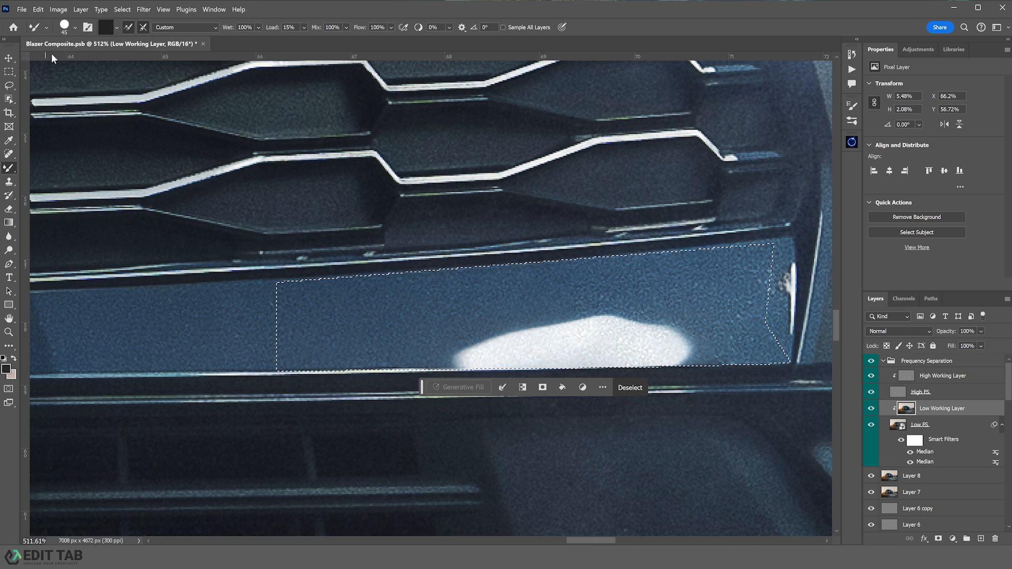
pyautogui.click(63, 27)
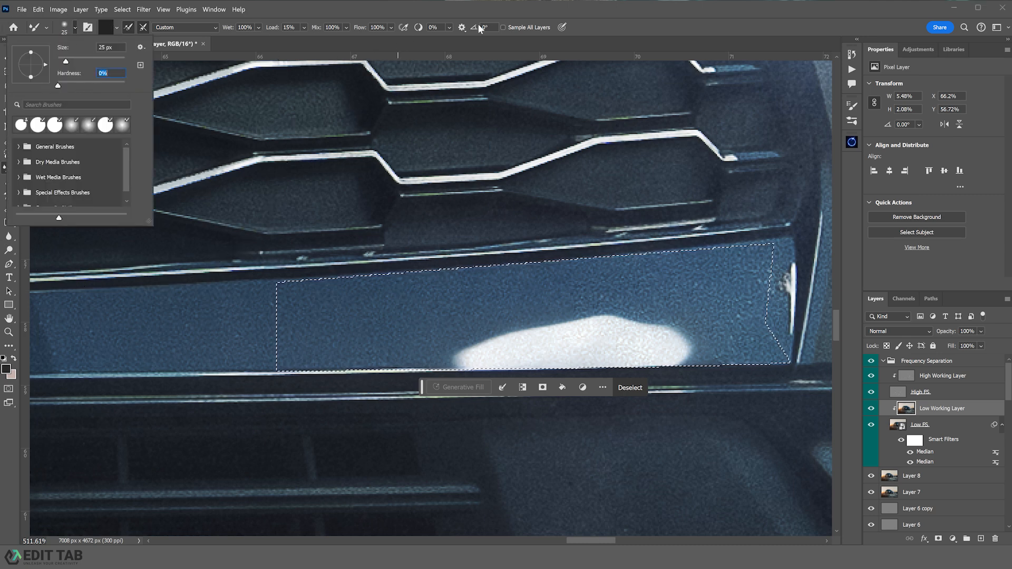
pyautogui.click(639, 16)
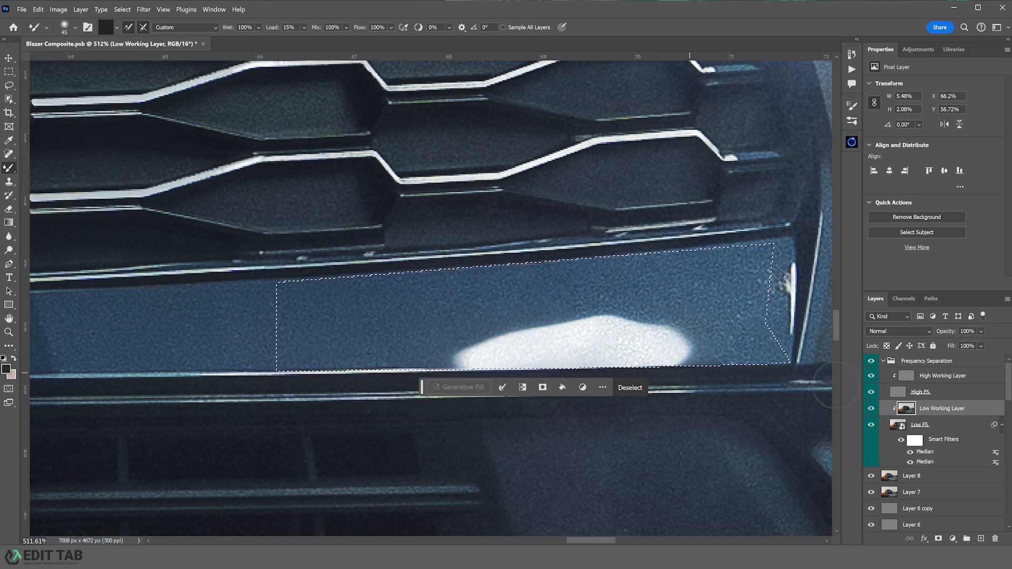
# - Hide High FS, blend the white reflection into the surrounding blue with the Mixer Brush up to 60 px, and show High FS again to finish smoothing
pyautogui.click(870, 391)
pyautogui.press(']')
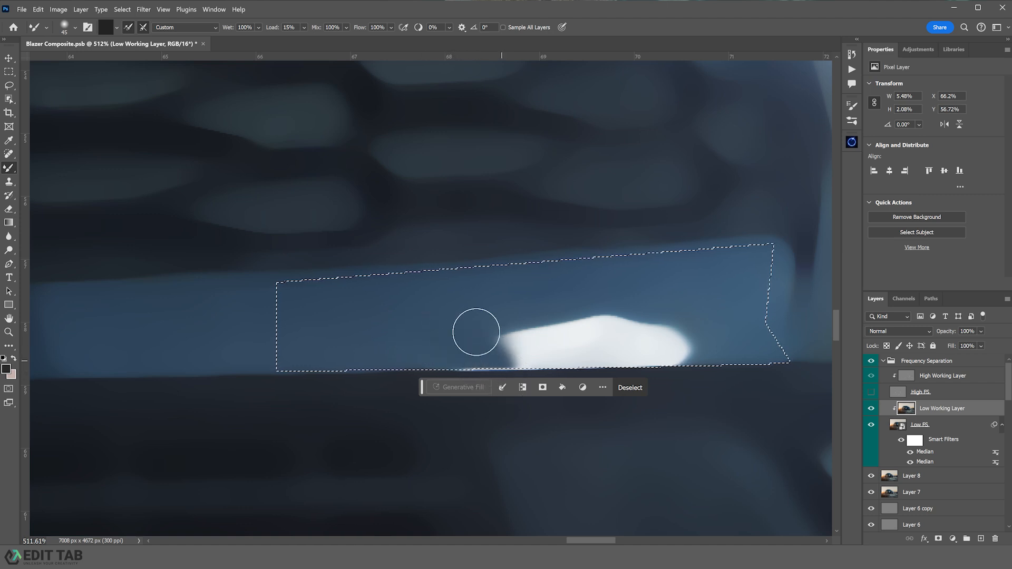
pyautogui.moveTo(476, 332)
pyautogui.mouseDown()
pyautogui.moveTo(584, 375)
pyautogui.moveTo(525, 331)
pyautogui.moveTo(503, 328)
pyautogui.moveTo(577, 332)
pyautogui.moveTo(650, 311)
pyautogui.moveTo(710, 341)
pyautogui.moveTo(644, 345)
pyautogui.moveTo(678, 326)
pyautogui.moveTo(507, 342)
pyautogui.moveTo(658, 332)
pyautogui.moveTo(542, 335)
pyautogui.moveTo(646, 344)
pyautogui.moveTo(508, 344)
pyautogui.moveTo(626, 348)
pyautogui.moveTo(448, 341)
pyautogui.moveTo(615, 337)
pyautogui.moveTo(452, 347)
pyautogui.moveTo(553, 350)
pyautogui.mouseUp()
pyautogui.press(']')
pyautogui.press(']')
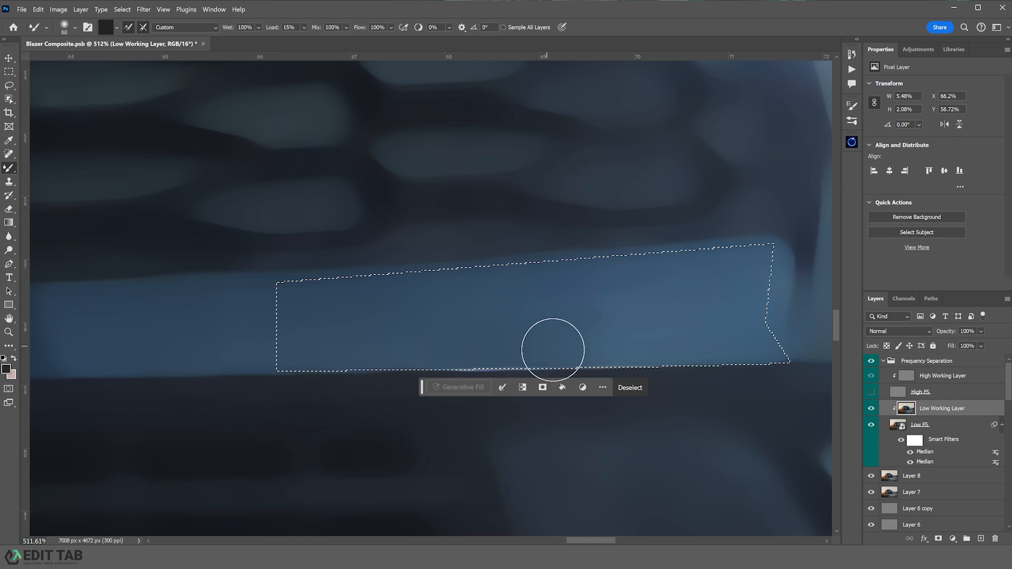
pyautogui.click(870, 391)
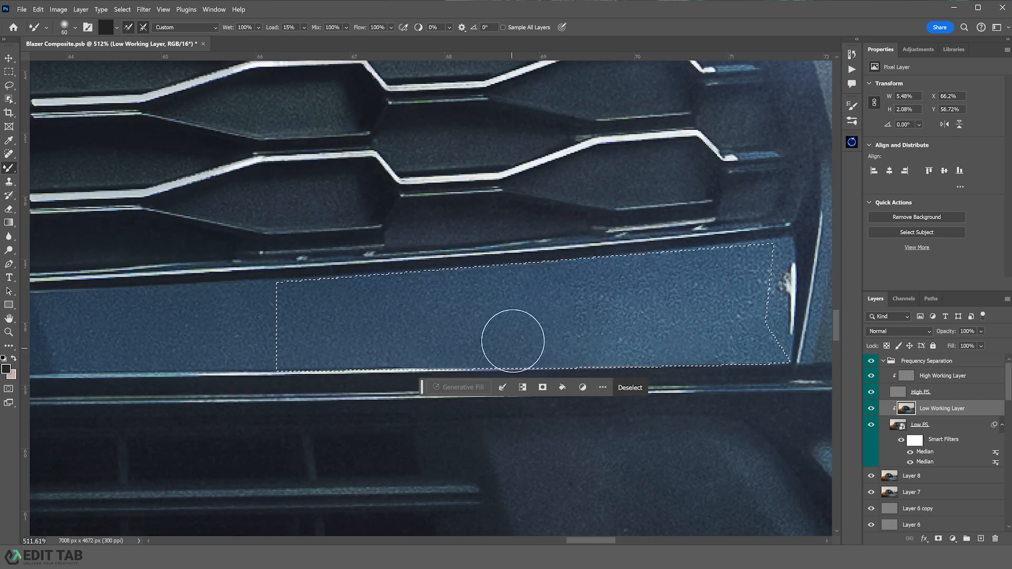
pyautogui.moveTo(608, 321)
pyautogui.mouseDown()
pyautogui.moveTo(692, 338)
pyautogui.moveTo(619, 329)
pyautogui.moveTo(574, 340)
pyautogui.moveTo(609, 325)
pyautogui.moveTo(678, 347)
pyautogui.moveTo(587, 346)
pyautogui.moveTo(629, 362)
pyautogui.moveTo(533, 352)
pyautogui.mouseUp()
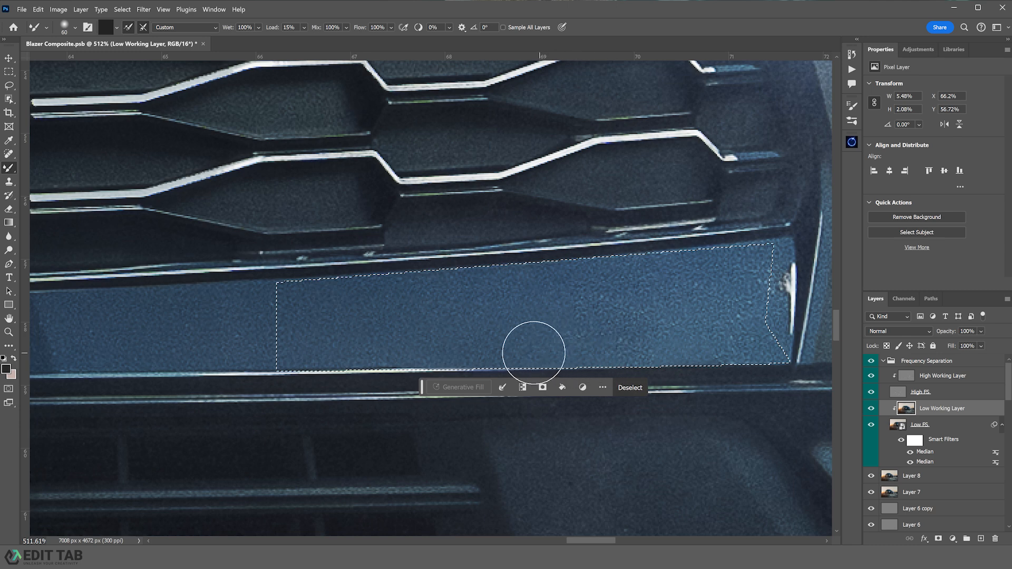
# - Clone clean texture within the bumper strip on High Working Layer using a 45 px Clone Stamp brush, and clear the selection
pyautogui.click(907, 381)
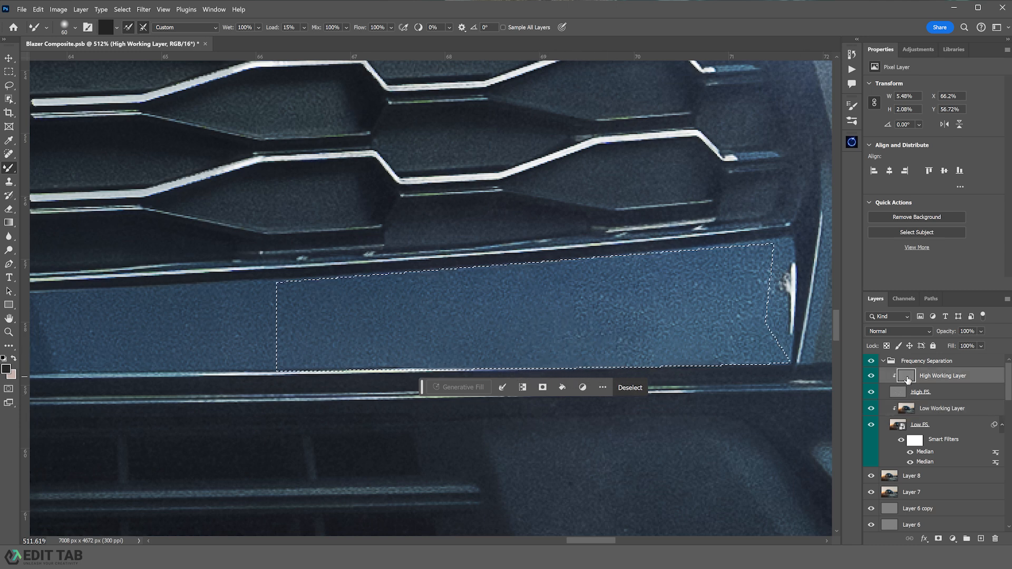
pyautogui.click(9, 182)
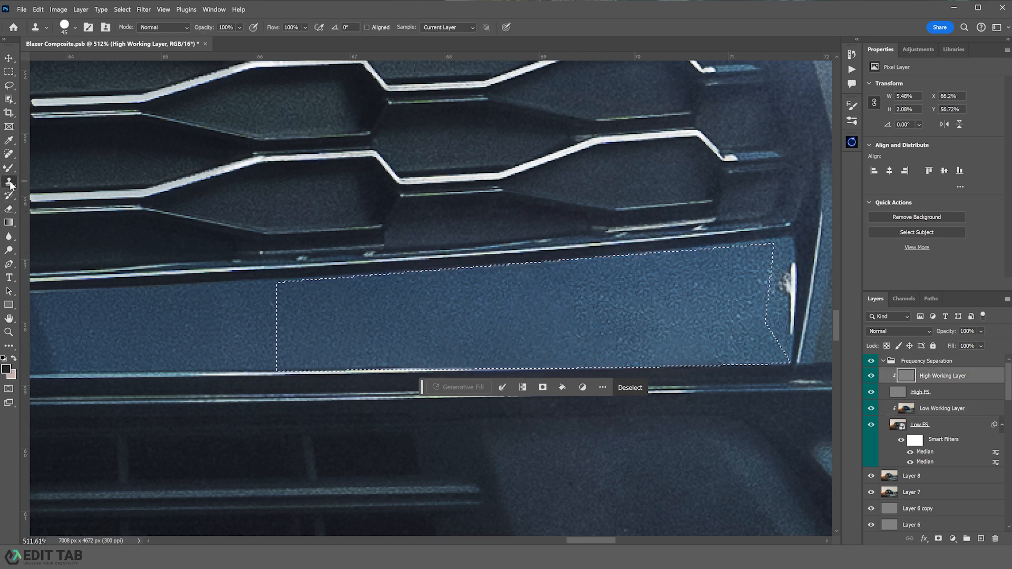
pyautogui.keyDown('alt'); pyautogui.click(484, 315); pyautogui.keyUp('alt')
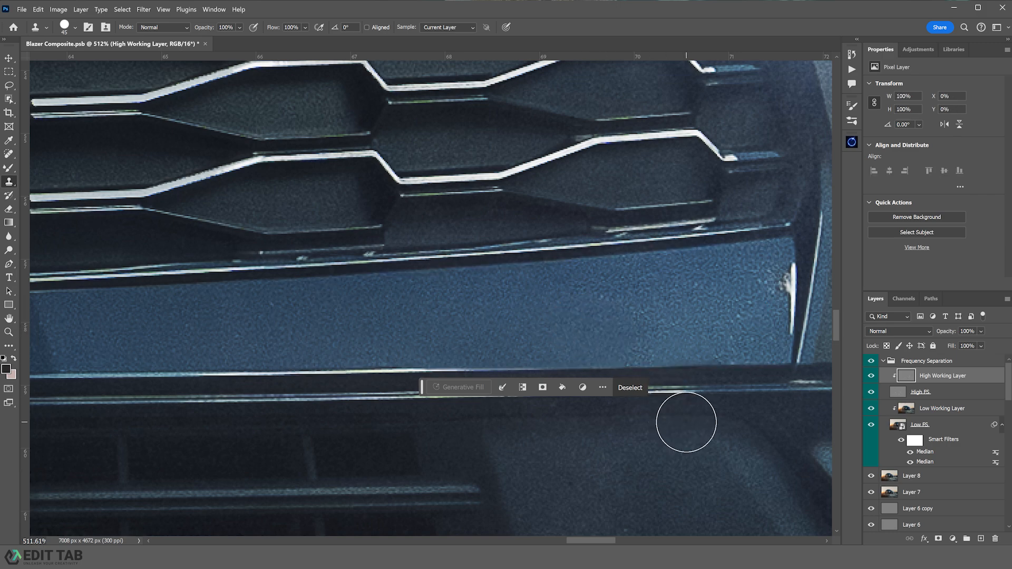
pyautogui.hotkey('ctrl', 'd')
# - Draw a closed Pen path around the corner end of the blue strip, curving its edge around the small white mark
pyautogui.moveTo(748, 420); pyautogui.dragTo(479, 380)
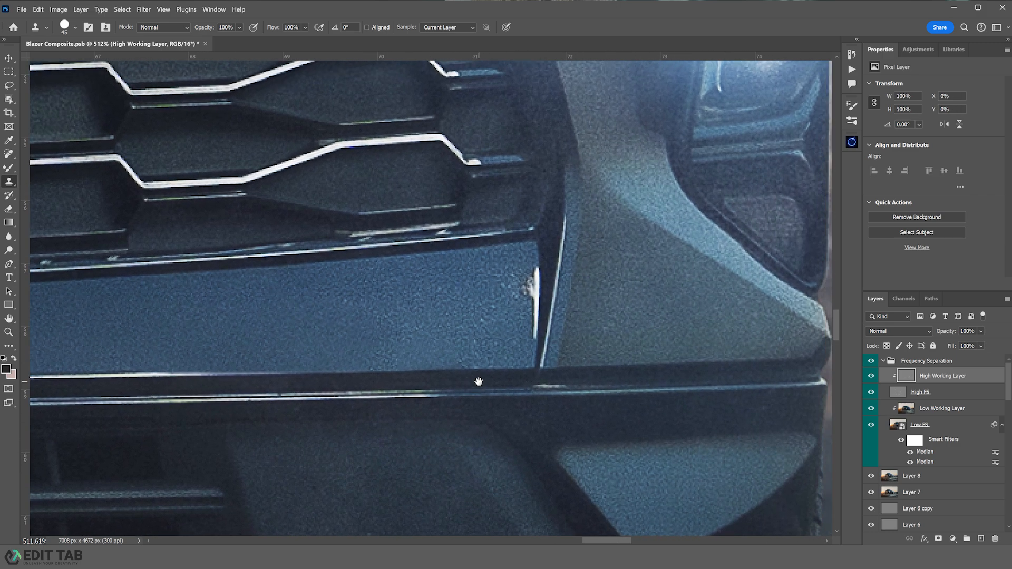
pyautogui.press('p')
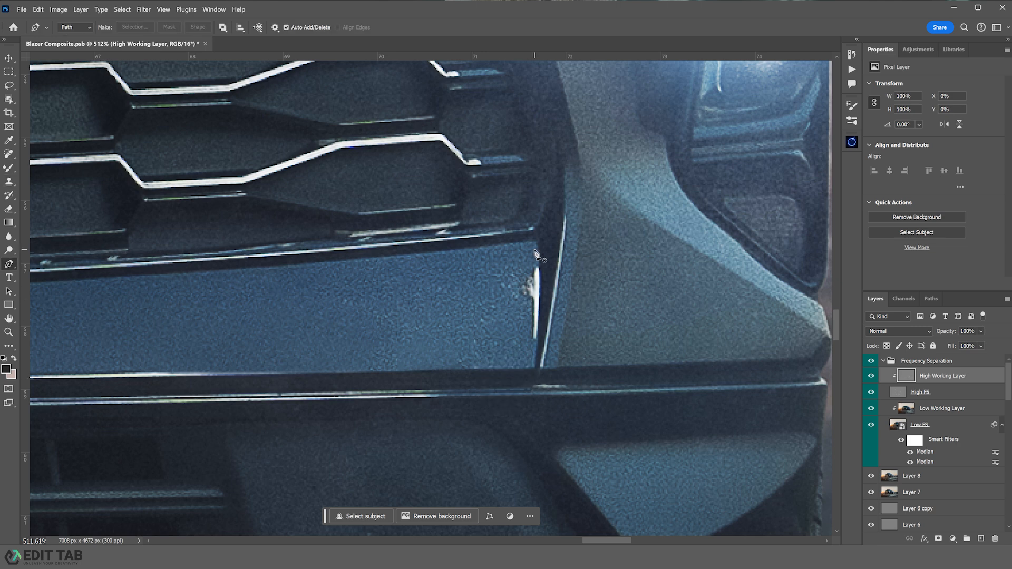
pyautogui.click(537, 242)
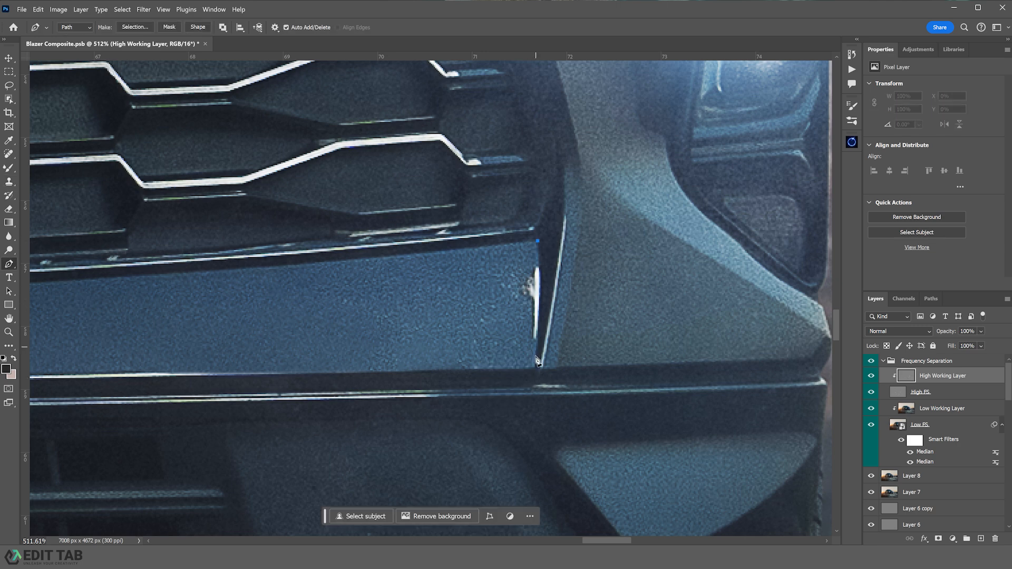
pyautogui.click(536, 369)
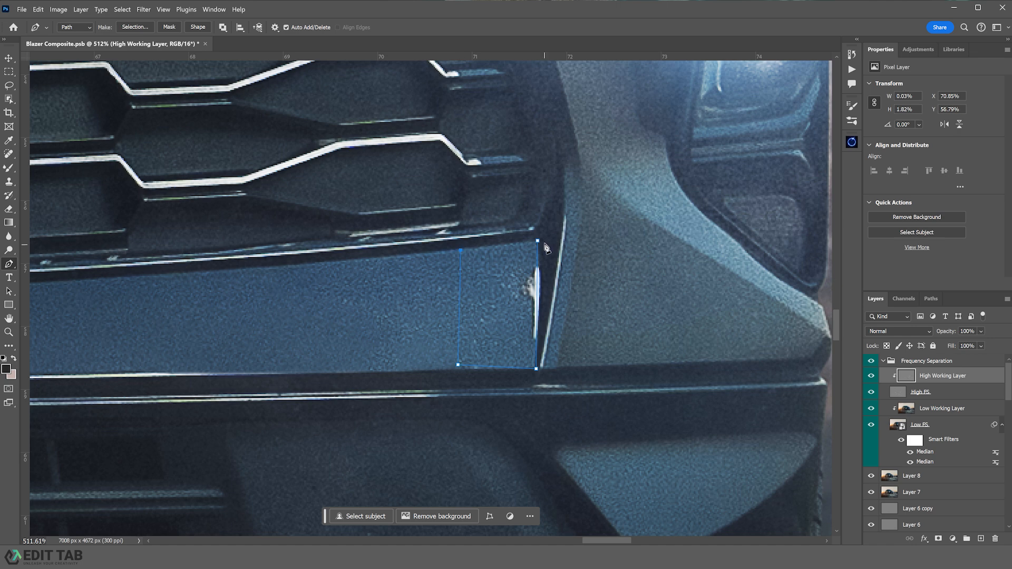
pyautogui.click(538, 298)
pyautogui.moveTo(542, 296); pyautogui.dragTo(543, 294)
# - Convert the path around the strip's corner end into a selection
pyautogui.rightClick(524, 300)
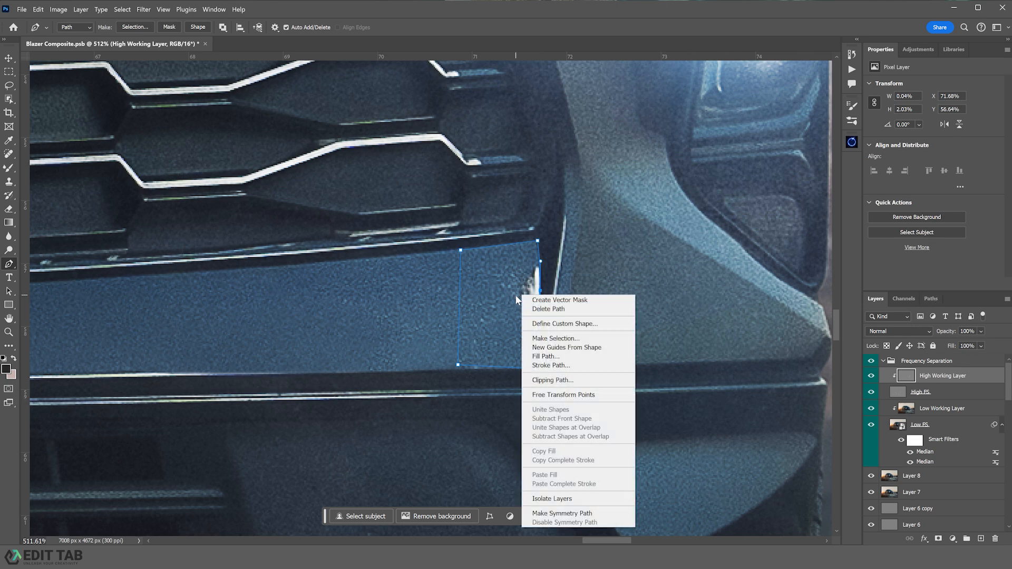
pyautogui.click(558, 336)
pyautogui.click(561, 149)
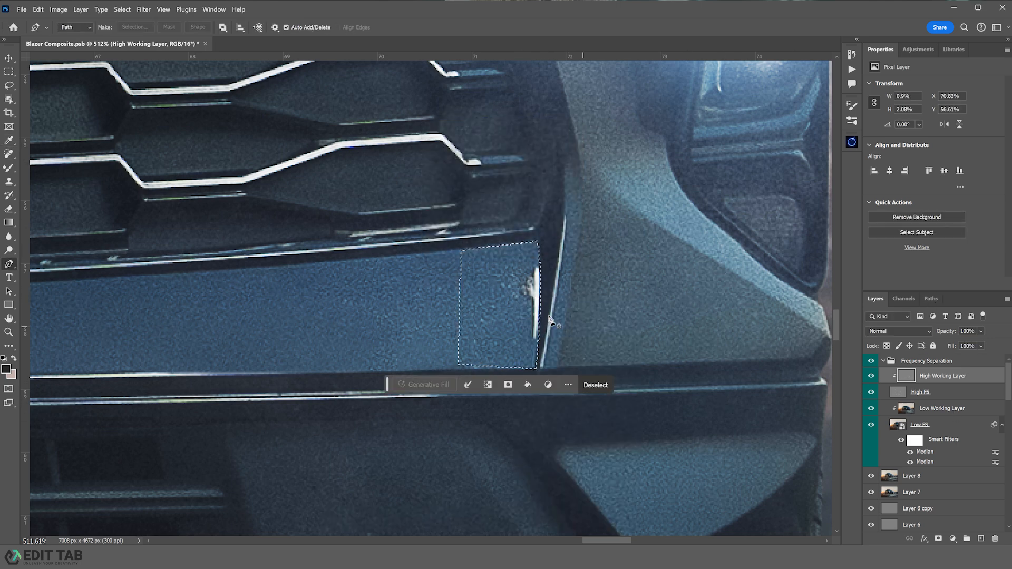
# - Check the low layer with High FS hidden, clone clean texture over the small white mark at 45 px, and deselect
pyautogui.press('s')
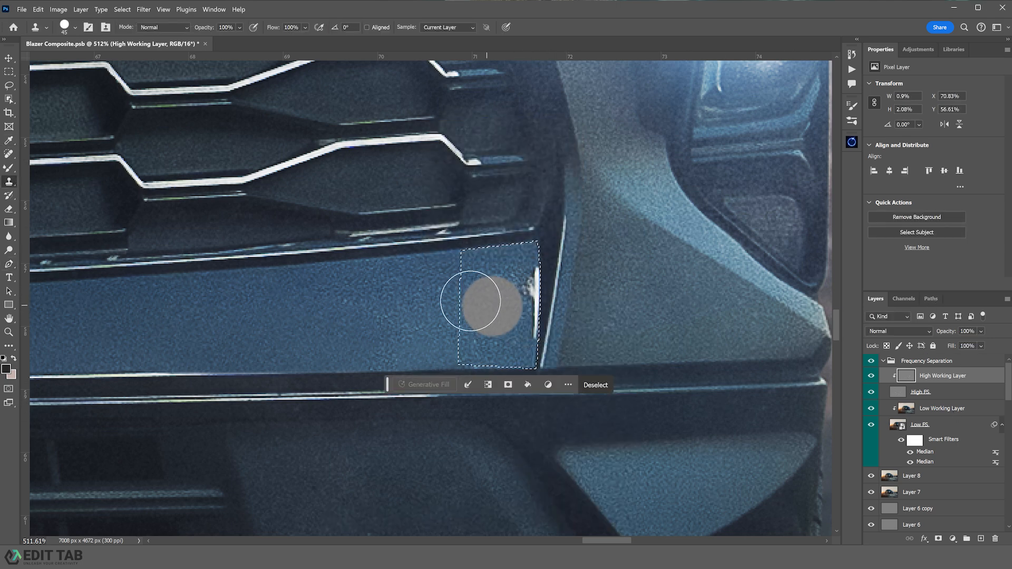
pyautogui.click(870, 393)
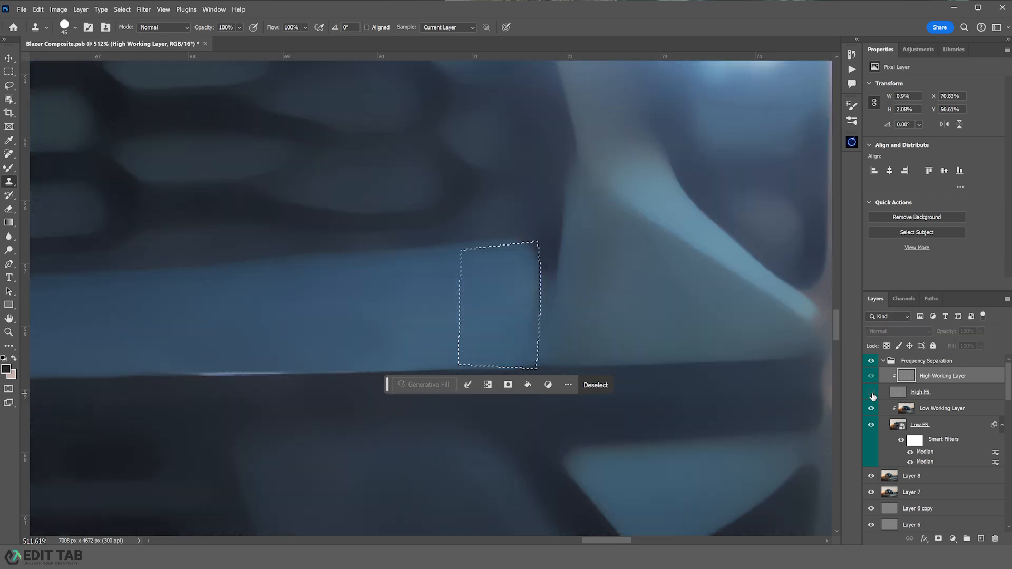
pyautogui.click(872, 392)
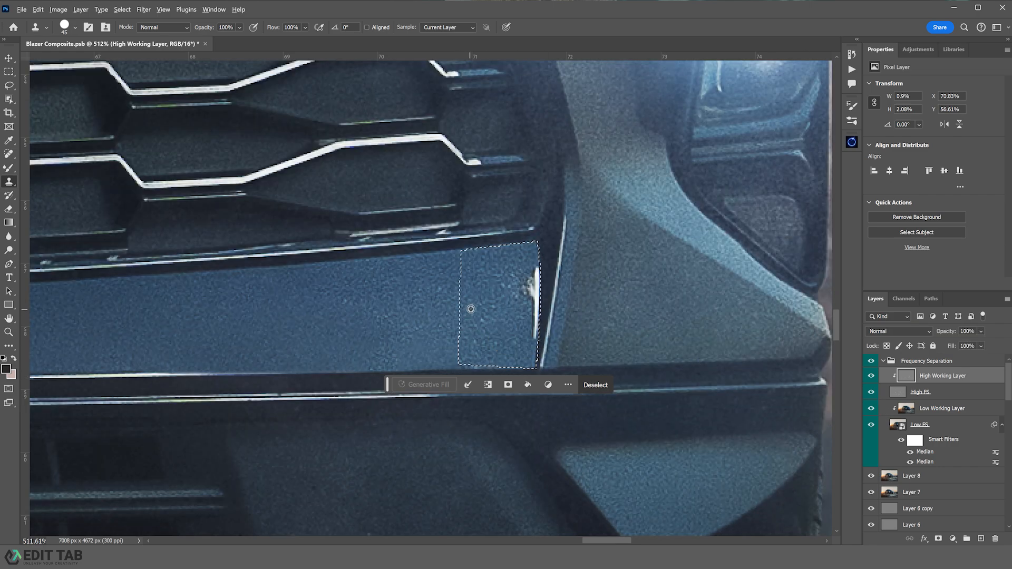
pyautogui.moveTo(520, 285)
pyautogui.mouseDown()
pyautogui.moveTo(522, 331)
pyautogui.moveTo(519, 280)
pyautogui.mouseUp()
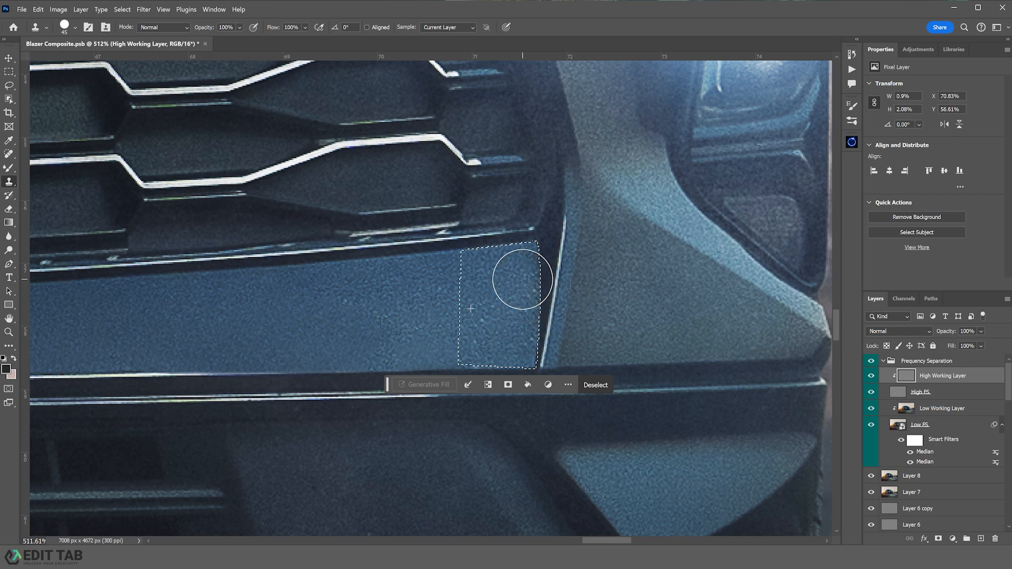
pyautogui.hotkey('ctrl', 'd')
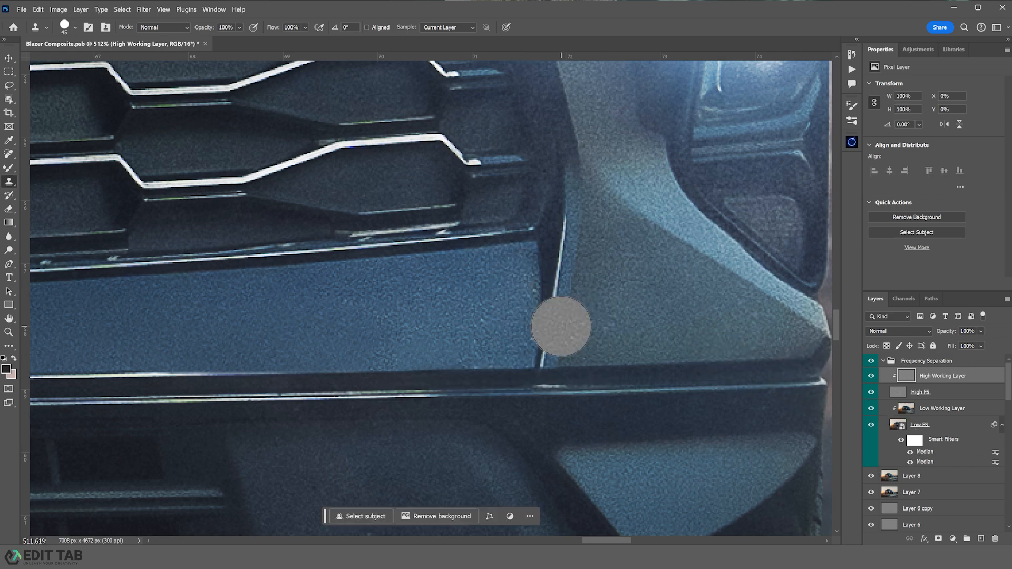
# - Release High Working Layer's clipping mask to expose the texture detail, and ready the Clone Stamp over the darker section of the blue strip
pyautogui.press('z')
pyautogui.moveTo(408, 302); pyautogui.dragTo(896, 281)
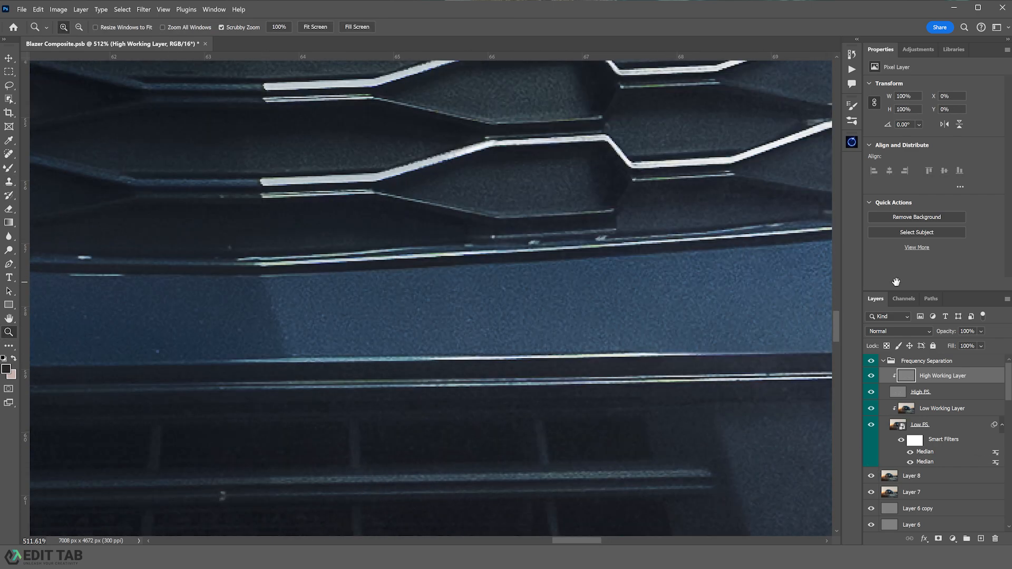
pyautogui.moveTo(314, 289); pyautogui.dragTo(687, 270)
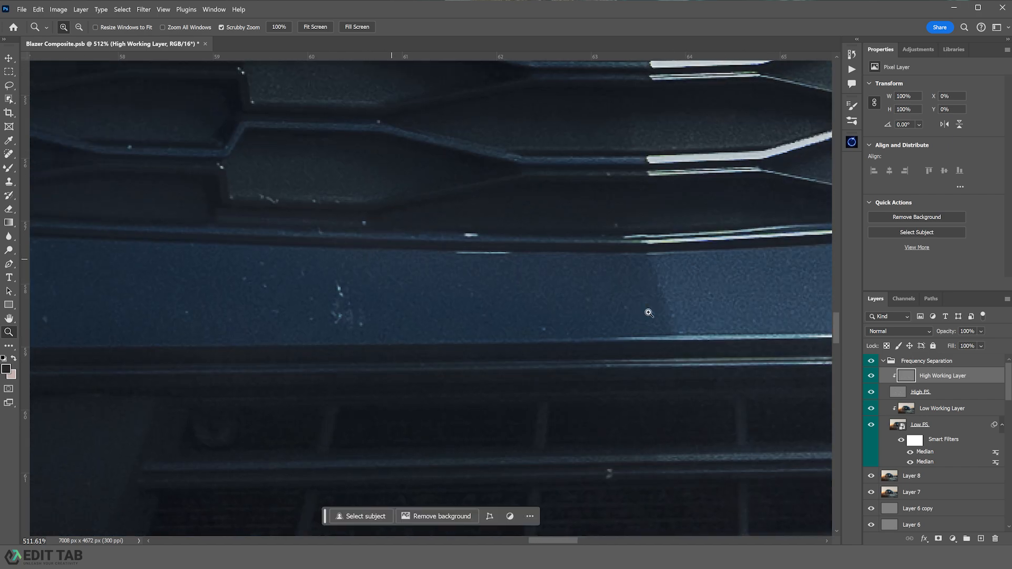
pyautogui.press('alt')
pyautogui.keyDown('alt'); pyautogui.click(947, 379); pyautogui.keyUp('alt')
pyautogui.press('s')
pyautogui.moveTo(474, 321); pyautogui.dragTo(612, 316)
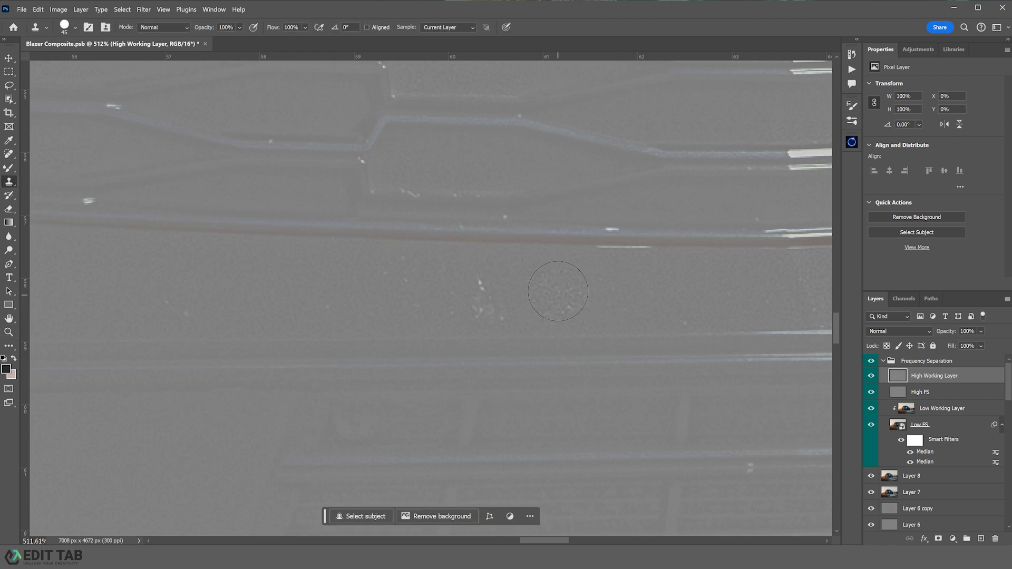
# - Clone out the white specks on the darker section of the strip with a 10 px brush, and clip High Working Layer to High FS again
pyautogui.press('[')
pyautogui.press('[')
pyautogui.press('[')
pyautogui.press('[')
pyautogui.press('[')
pyautogui.hscroll(-5, 395, 298)
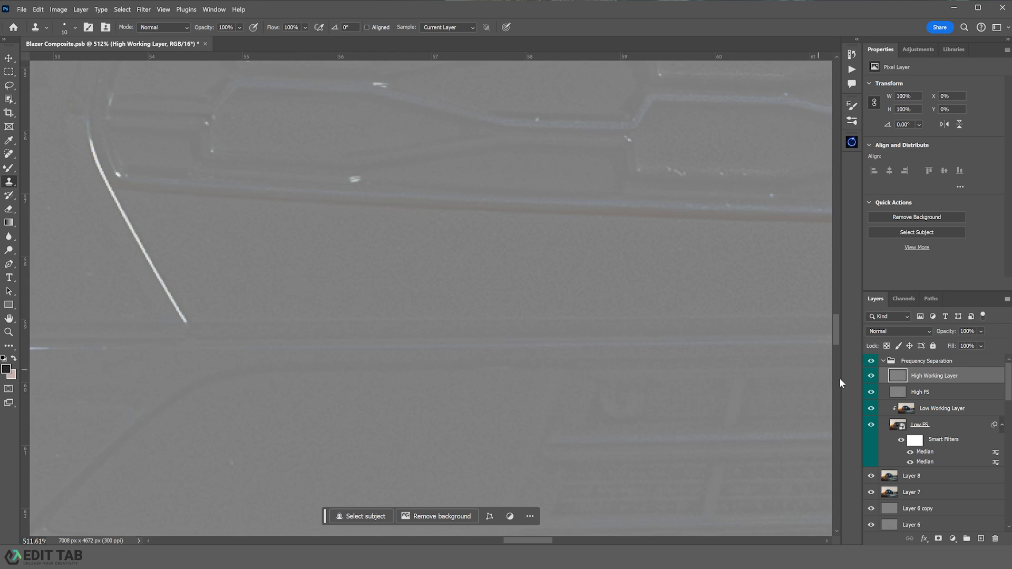
pyautogui.keyDown('alt'); pyautogui.click(925, 380); pyautogui.keyUp('alt')
# - Clone out the small white specks on the dark blue body panel around the pale reflection beneath the headlight, using the 10 px brush
pyautogui.moveTo(542, 278); pyautogui.dragTo(360, 270)
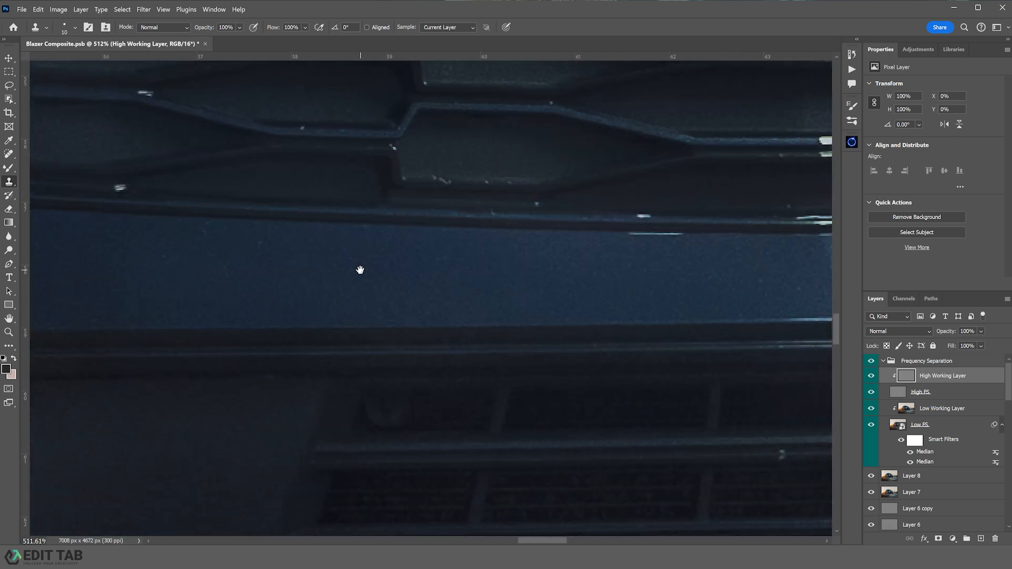
pyautogui.moveTo(255, 270)
pyautogui.mouseDown()
pyautogui.moveTo(339, 350)
pyautogui.moveTo(165, 358)
pyautogui.mouseUp()
pyautogui.moveTo(669, 344); pyautogui.dragTo(497, 314)
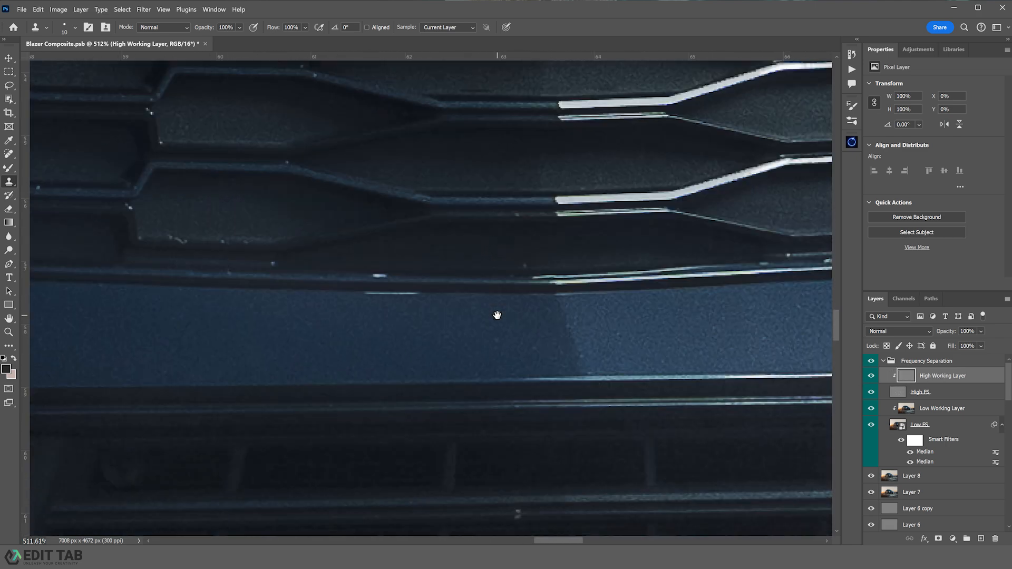
pyautogui.moveTo(248, 269)
pyautogui.mouseDown()
pyautogui.moveTo(579, 235)
pyautogui.moveTo(619, 138)
pyautogui.mouseUp()
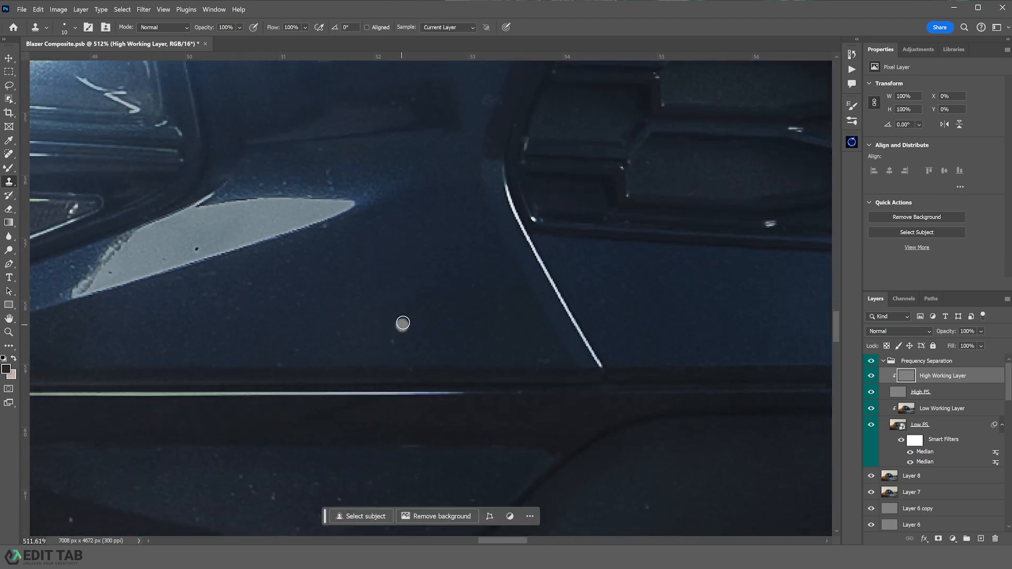
pyautogui.moveTo(350, 314); pyautogui.dragTo(533, 271)
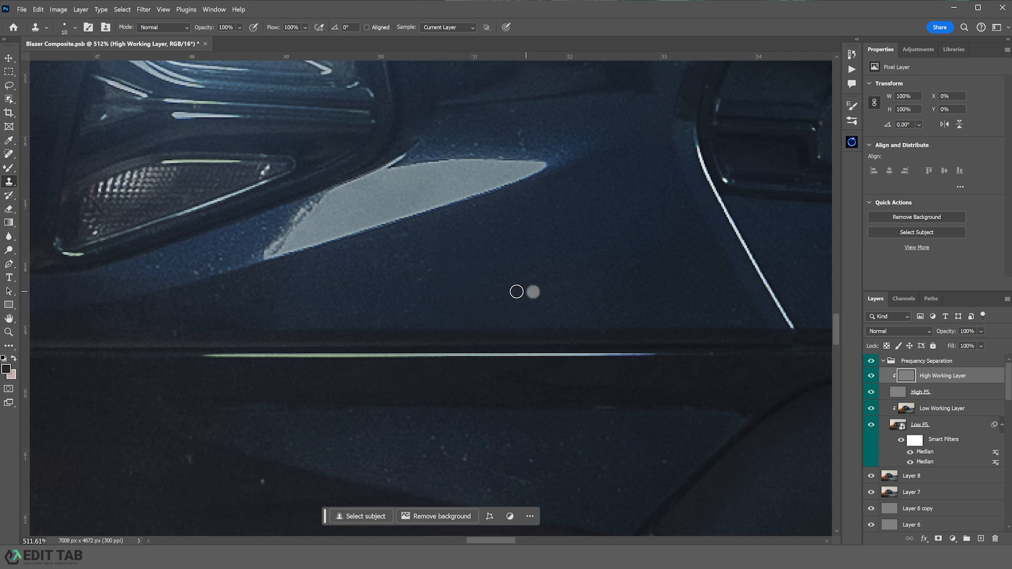
pyautogui.click(418, 279)
pyautogui.click(415, 262)
pyautogui.moveTo(402, 260); pyautogui.dragTo(375, 266)
pyautogui.click(390, 257)
pyautogui.moveTo(408, 230); pyautogui.dragTo(369, 242)
pyautogui.click(483, 227)
pyautogui.click(477, 209)
pyautogui.keyDown('alt'); pyautogui.click(339, 290); pyautogui.keyUp('alt')
pyautogui.moveTo(325, 287)
pyautogui.mouseDown()
pyautogui.moveTo(337, 284)
pyautogui.moveTo(322, 286)
pyautogui.mouseUp()
pyautogui.moveTo(481, 278)
pyautogui.mouseDown()
pyautogui.moveTo(380, 289)
pyautogui.moveTo(392, 272)
pyautogui.mouseUp()
pyautogui.keyDown('alt'); pyautogui.click(424, 253); pyautogui.keyUp('alt')
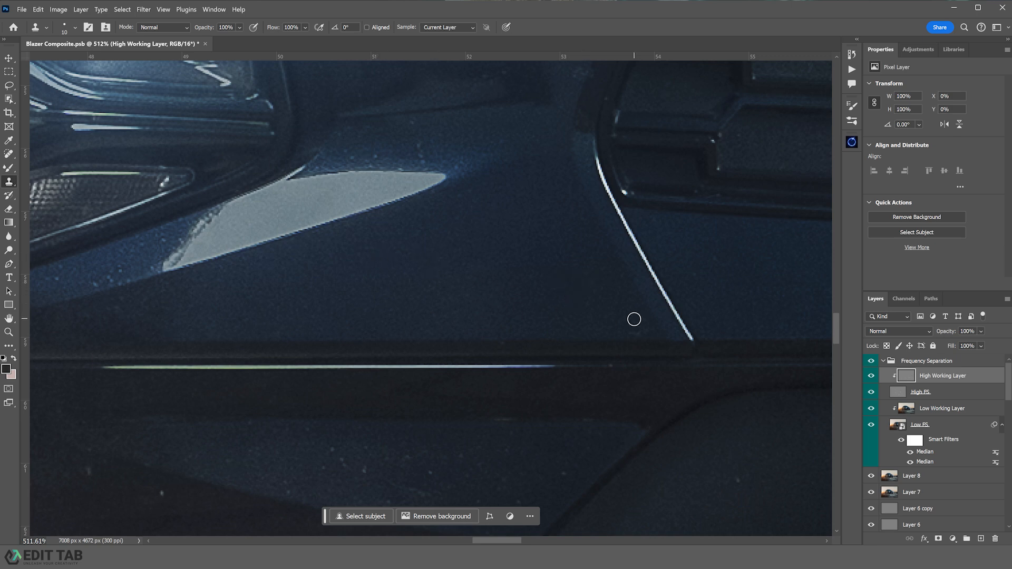
# - Inspect the retouched bumper from the white seam line along the blue strip to its brighter section for remaining marks
pyautogui.moveTo(691, 357); pyautogui.dragTo(466, 194)
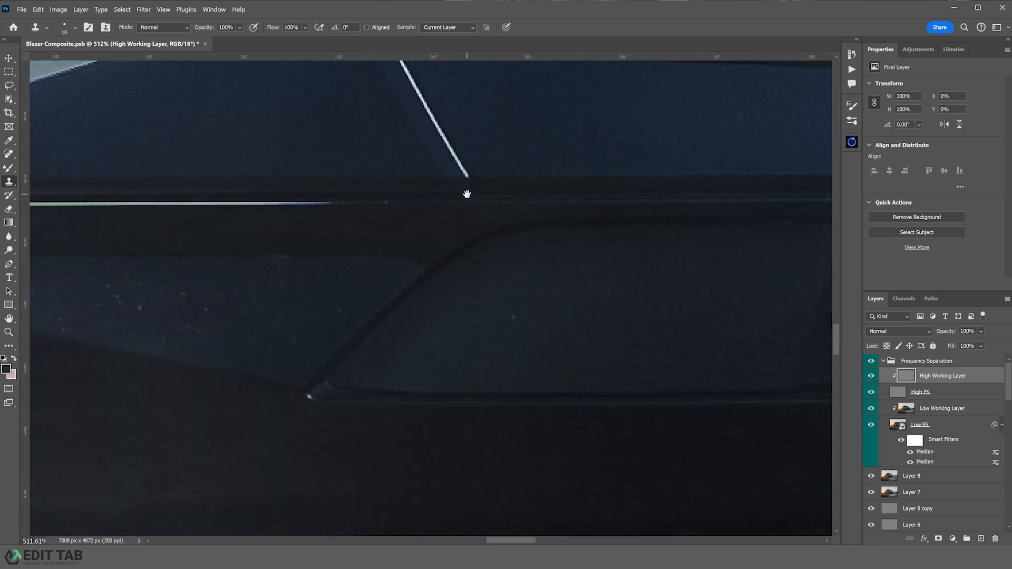
pyautogui.moveTo(669, 289); pyautogui.dragTo(565, 330)
pyautogui.moveTo(654, 213); pyautogui.dragTo(361, 442)
pyautogui.moveTo(639, 354); pyautogui.dragTo(317, 209)
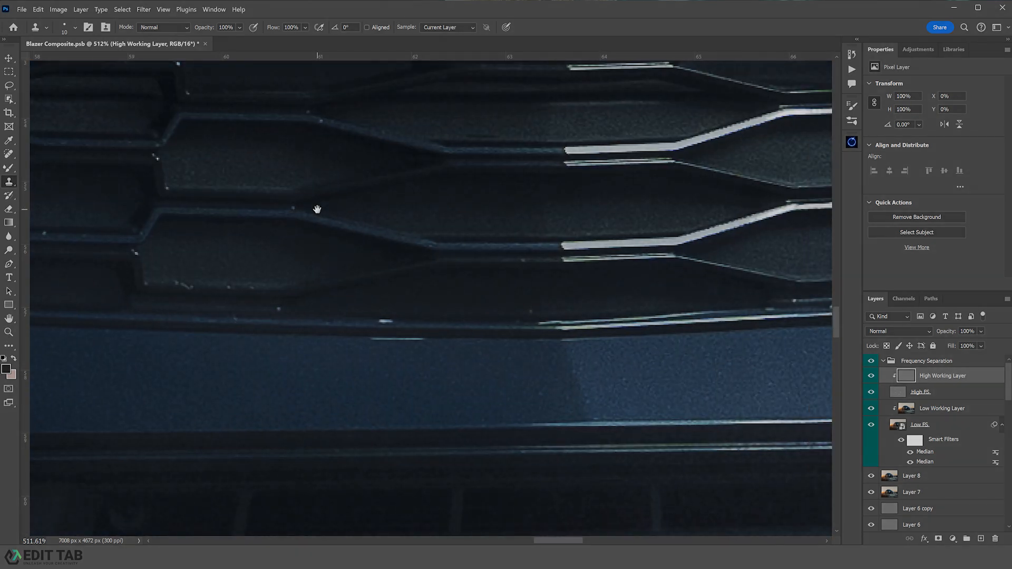
pyautogui.moveTo(558, 345); pyautogui.dragTo(285, 227)
pyautogui.moveTo(623, 258); pyautogui.dragTo(522, 232)
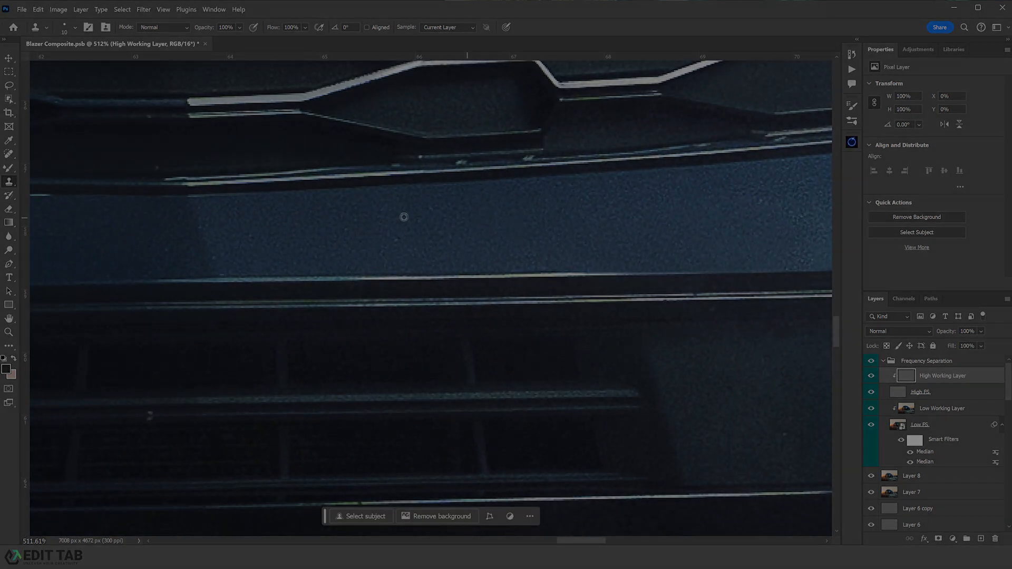